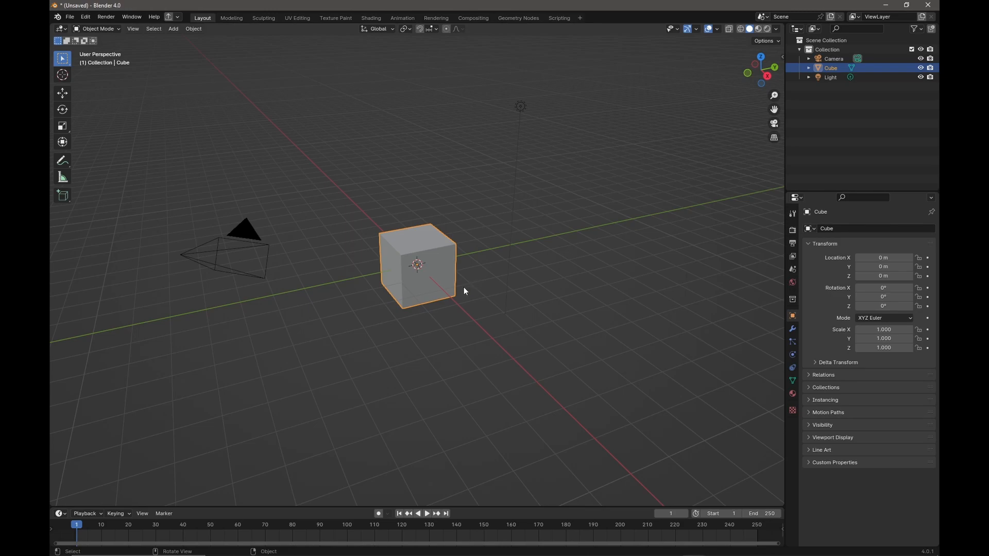
Step: Move the cube up 1 m along the Z axis so it rests on the grid floor
key(z)
key(1)
key(Return)
middle_drag(463, 286, 472, 276)
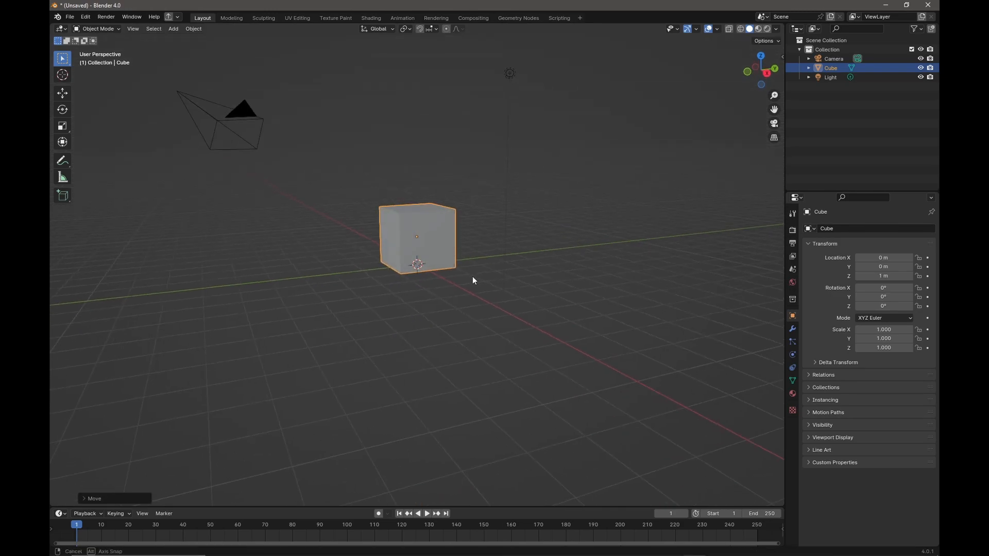
scroll(472, 277, up, 4)
shift+middle_drag(456, 241, 473, 258)
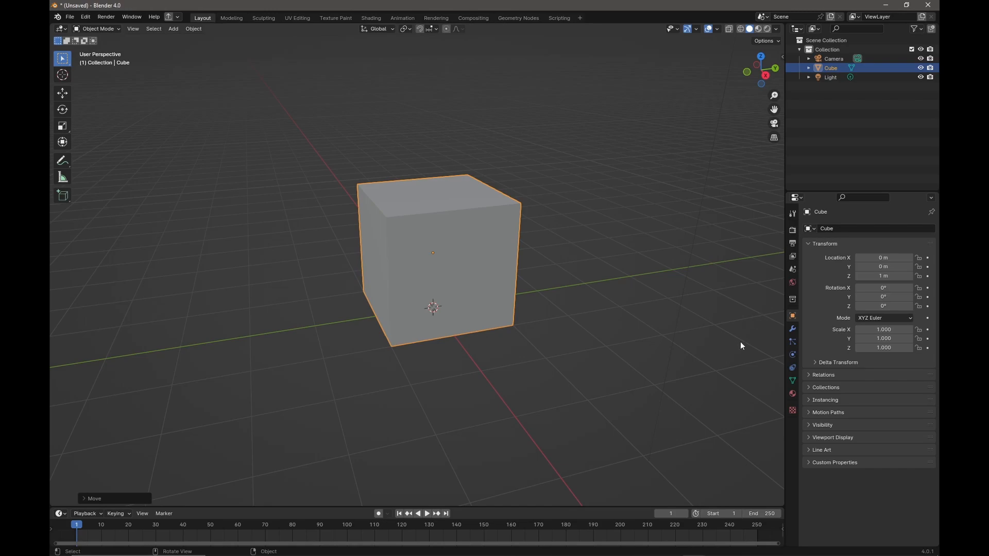
Step: Enable Collision physics on the cube, then deselect it
click(794, 355)
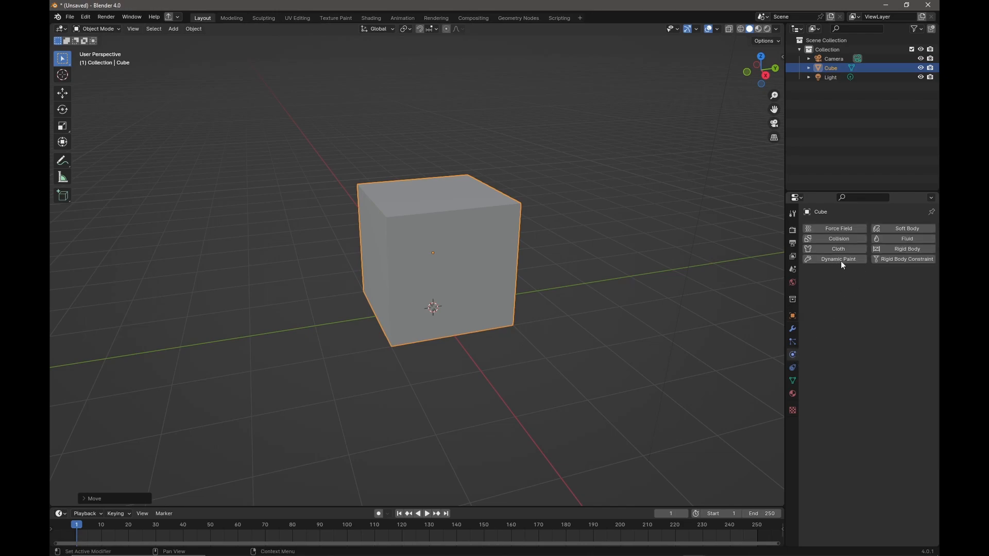
click(836, 238)
middle_drag(635, 258, 575, 229)
click(573, 228)
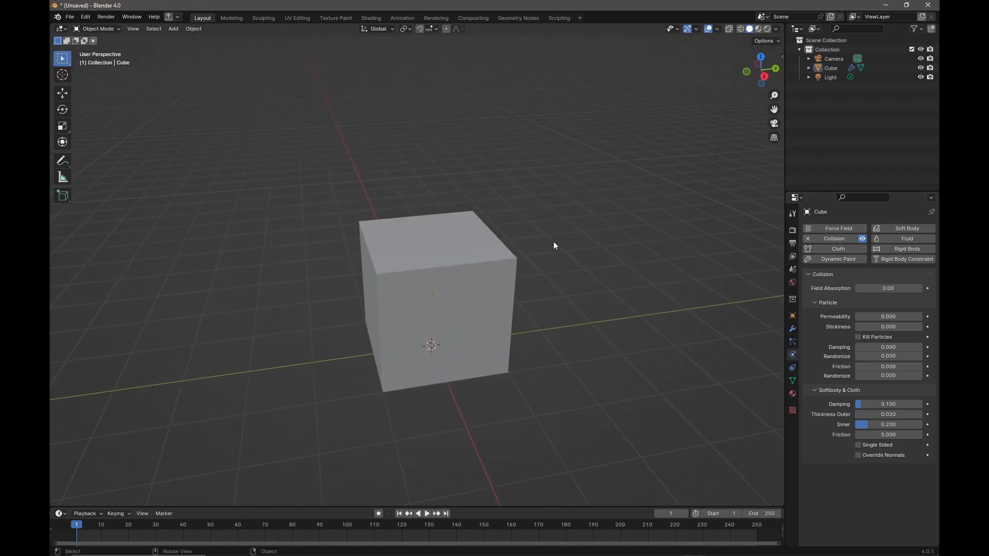
Step: Add a plane mesh and raise it along Z until it floats just above the cube's top face
key(shift+a)
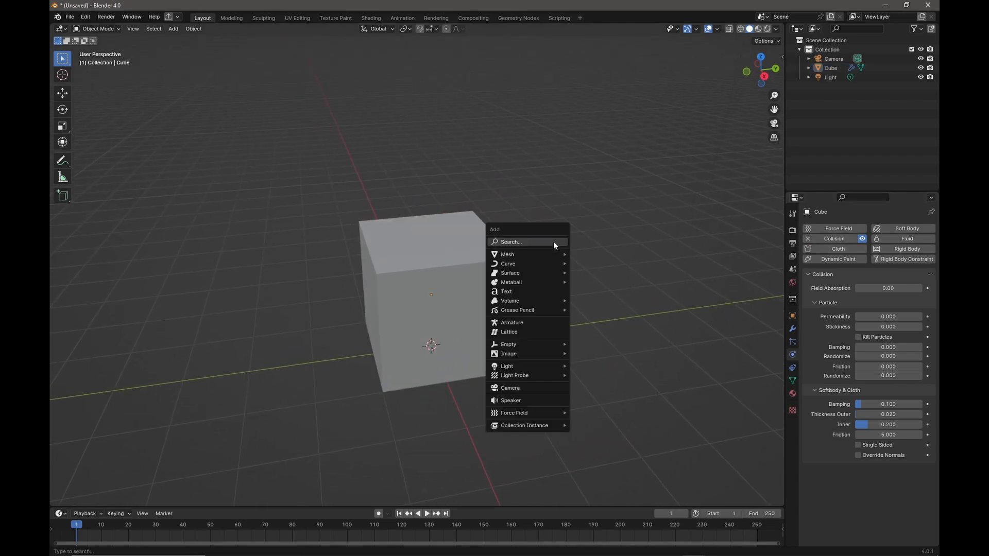
mouse_move(542, 252)
click(604, 253)
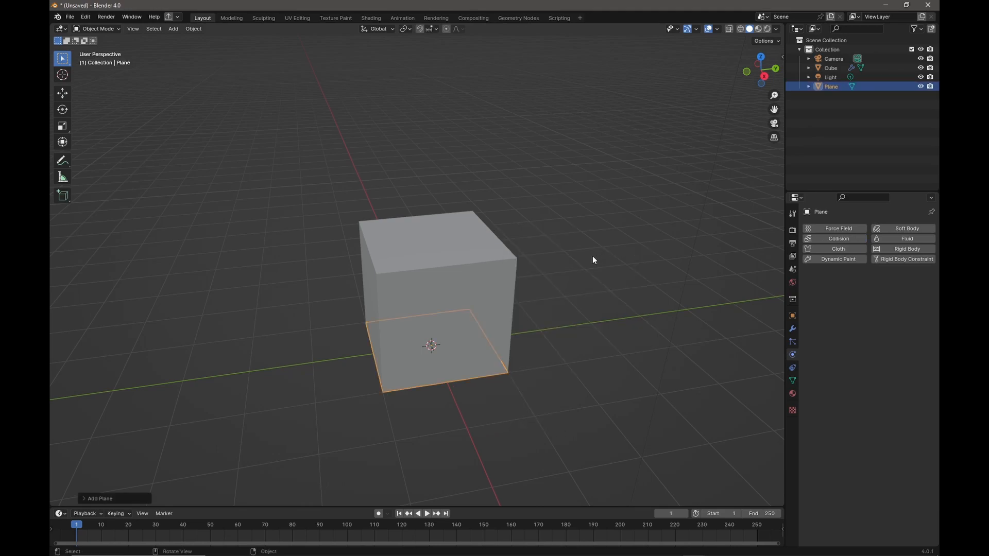
key(g)
key(z)
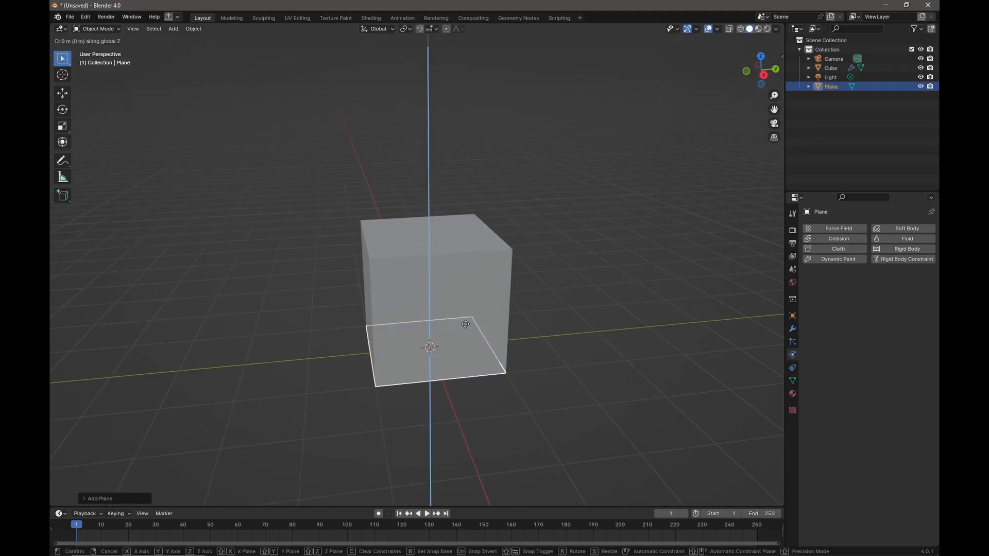
click(500, 211)
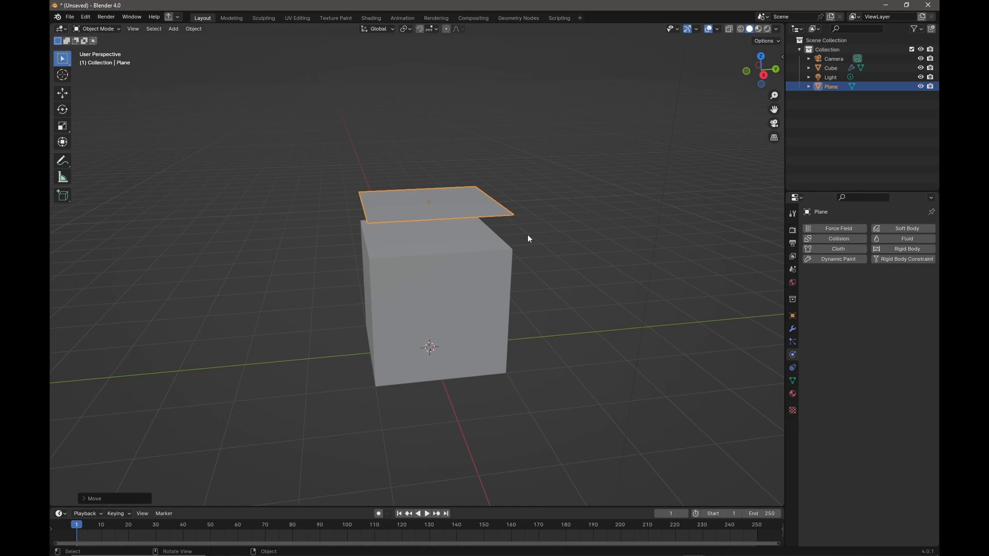
Step: Scale the plane up so it overhangs the cube's top face on all sides
middle_drag(527, 234, 543, 248)
key(s)
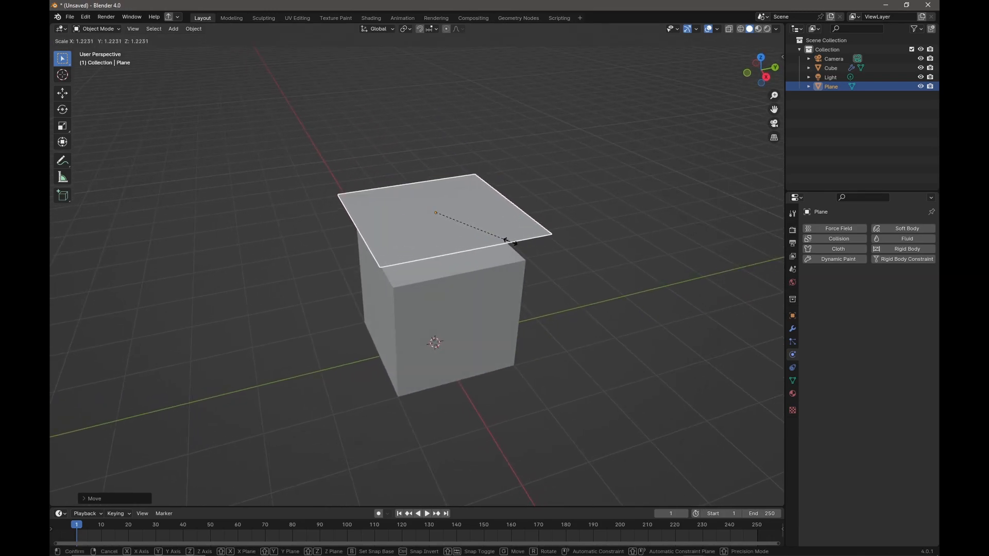
click(518, 244)
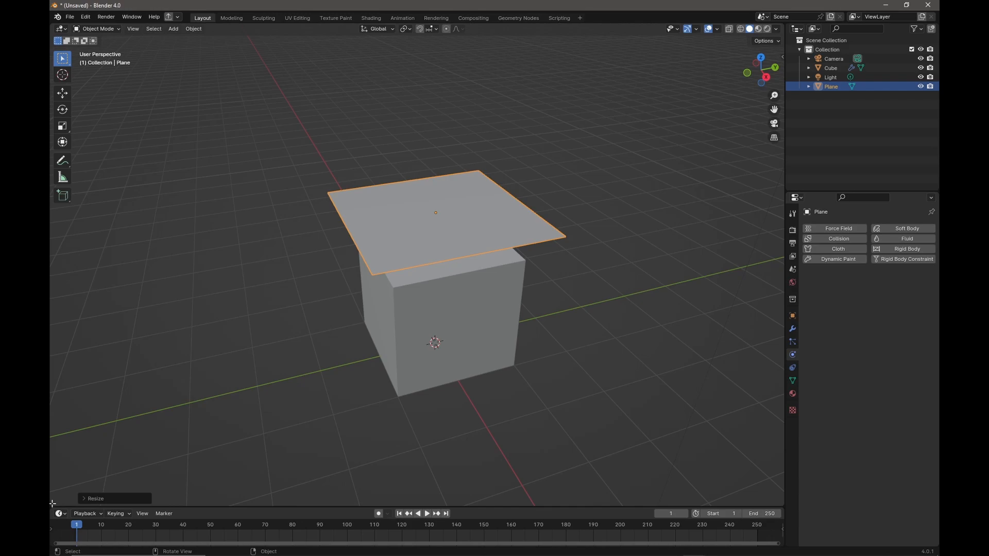
Step: Split the 3D viewport horizontally and turn the lower area into a Geometry Node Editor
drag(52, 503, 62, 308)
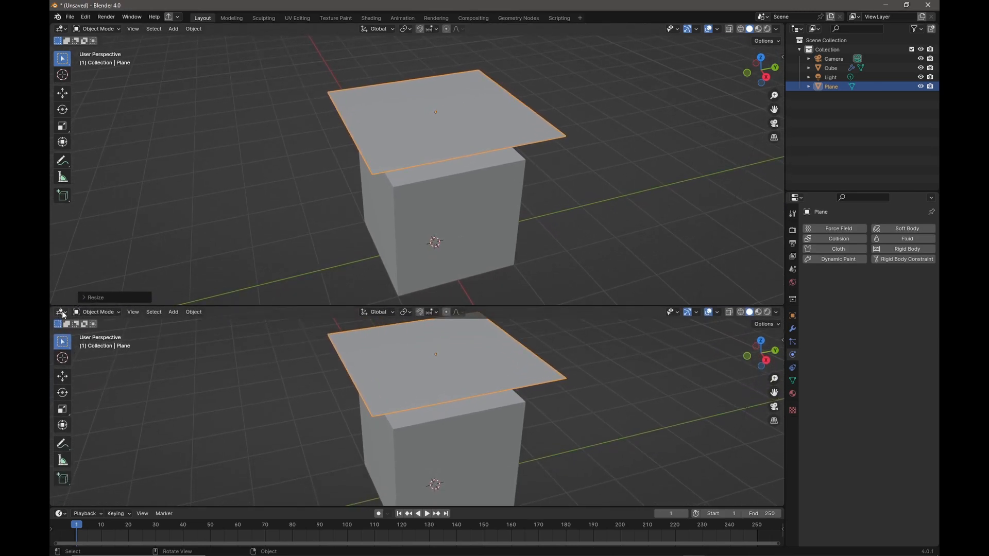
click(61, 312)
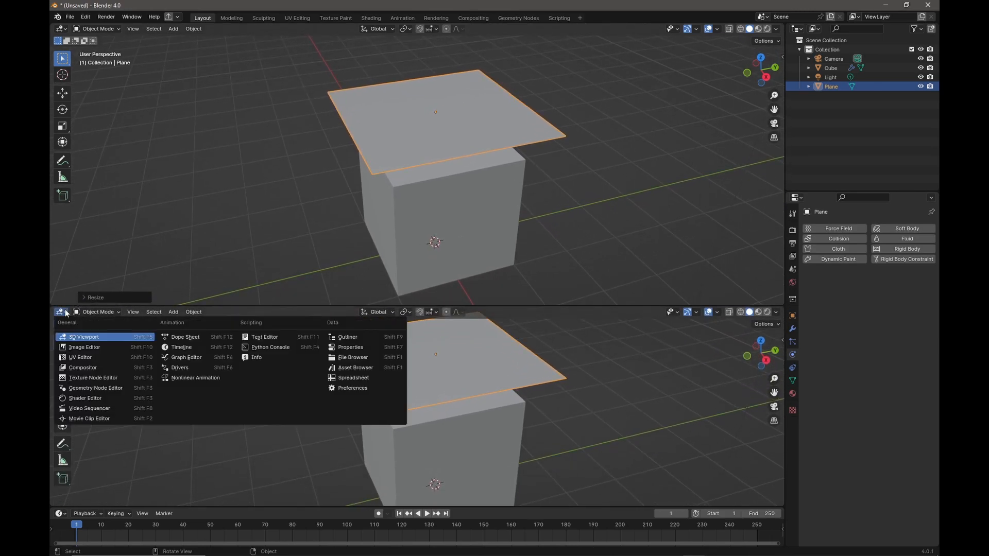
click(97, 389)
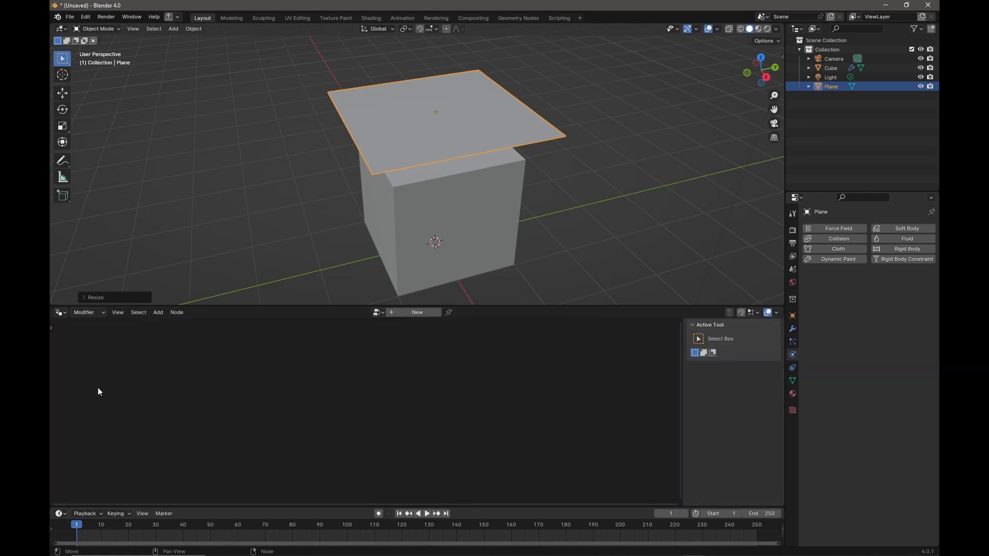
Step: Create a new geometry node tree for the plane and pin it in the editor
click(413, 312)
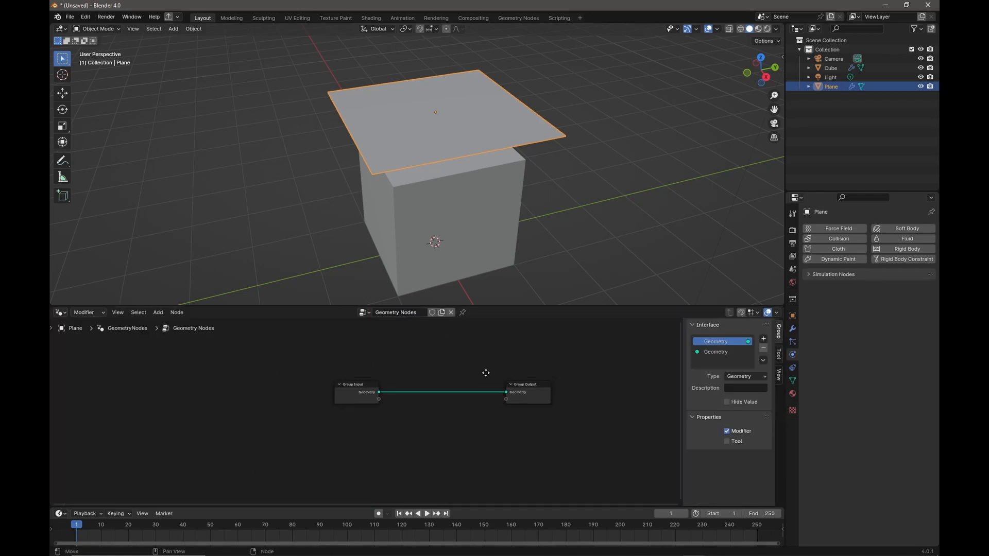
click(463, 312)
scroll(495, 405, up, 4)
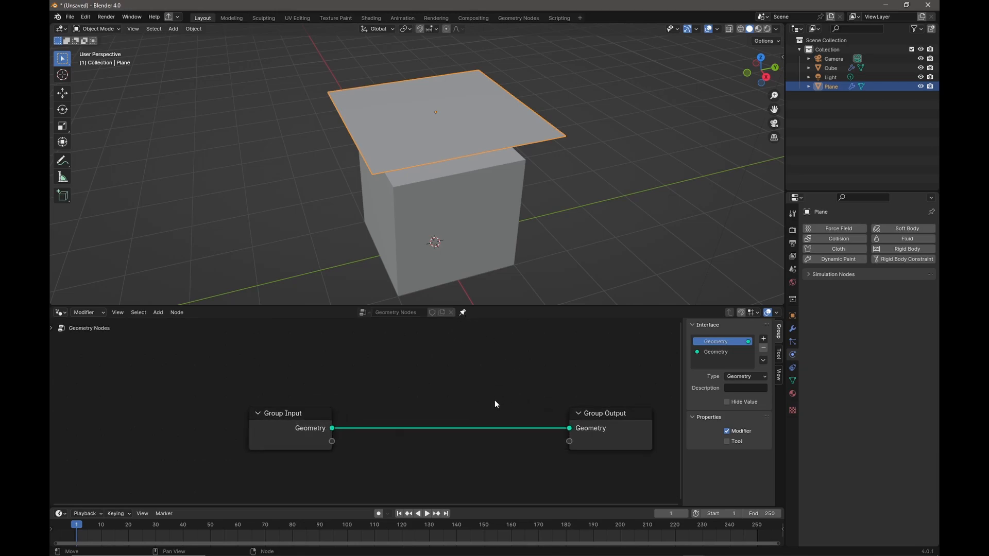
Step: Insert a Subdivide Mesh node between Group Input and Group Output and align it with them
key(shift+a)
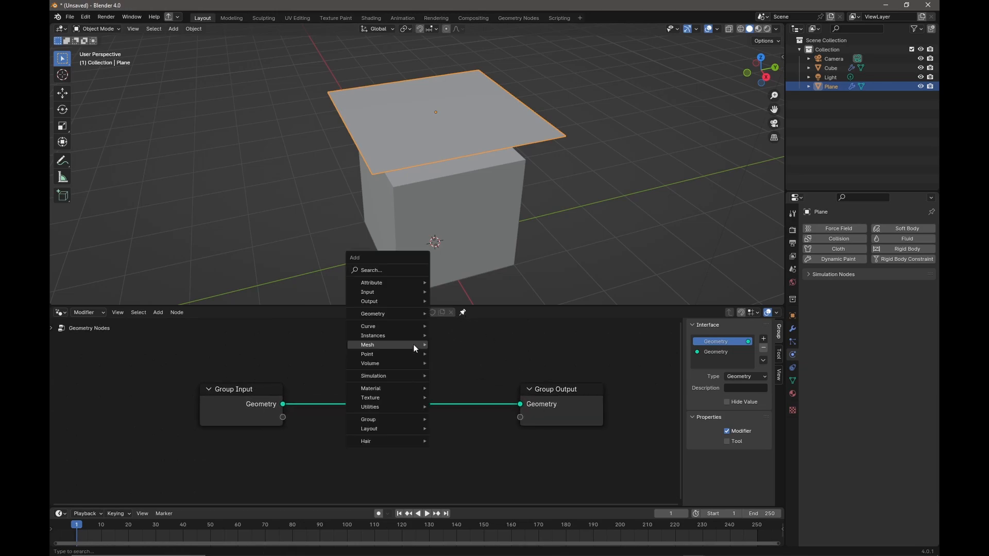
click(398, 269)
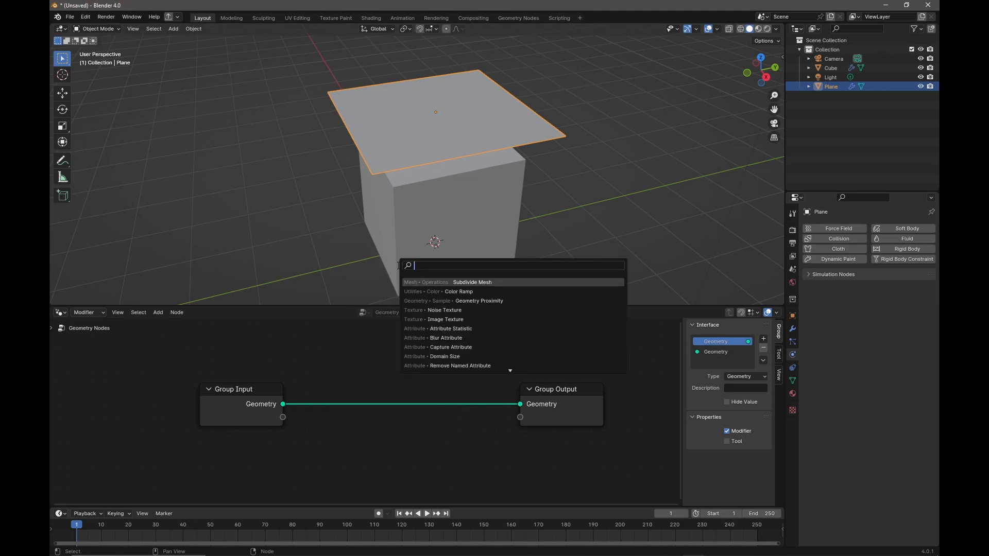
text(sub)
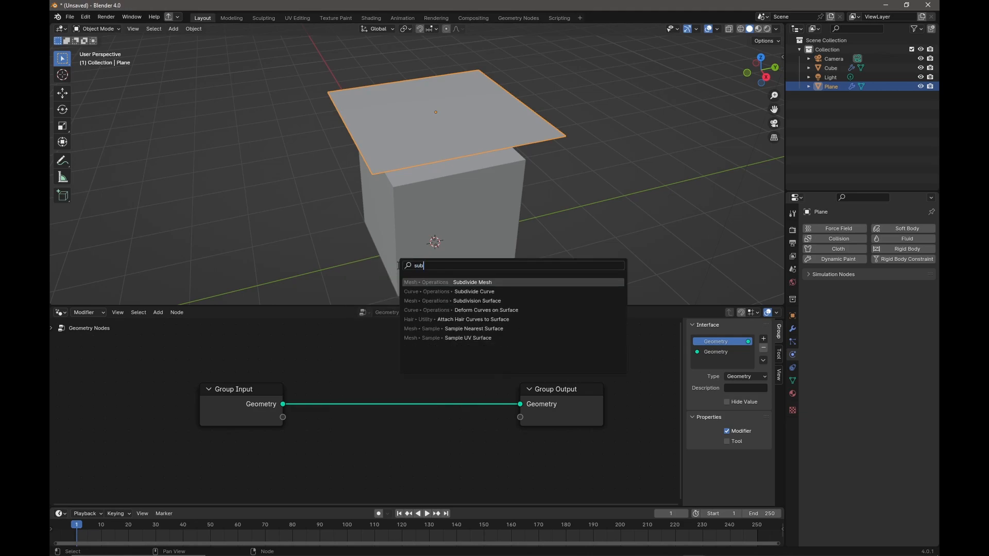
key(Return)
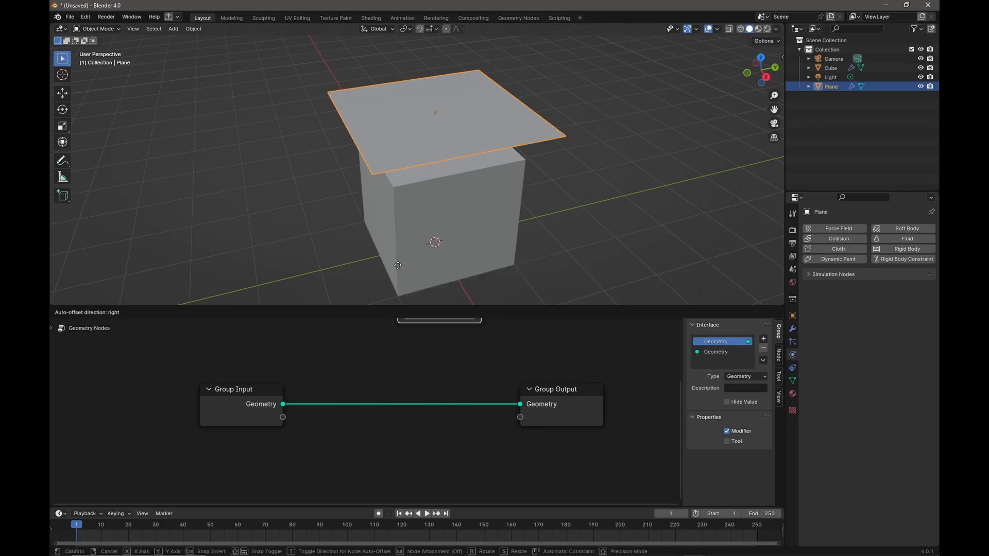
click(368, 407)
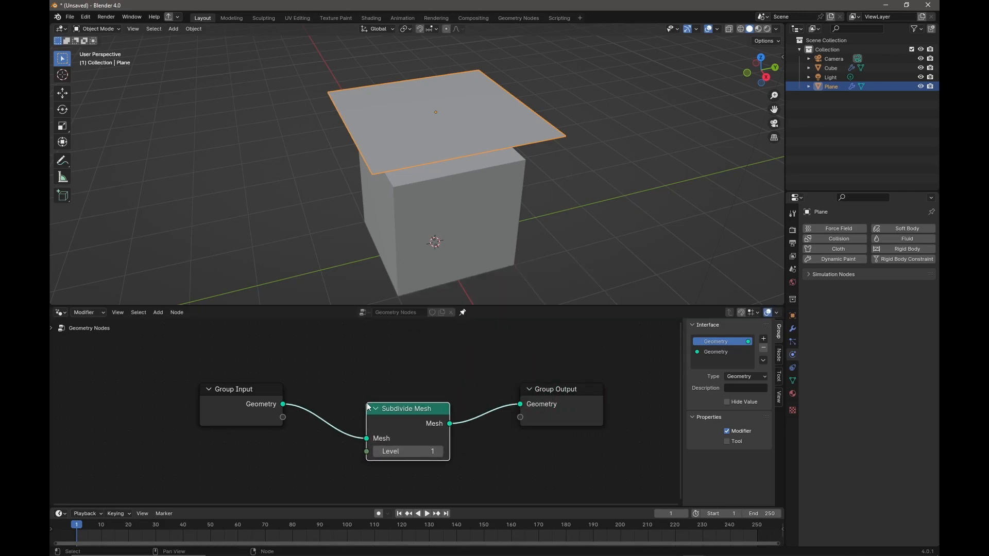
drag(415, 409, 416, 373)
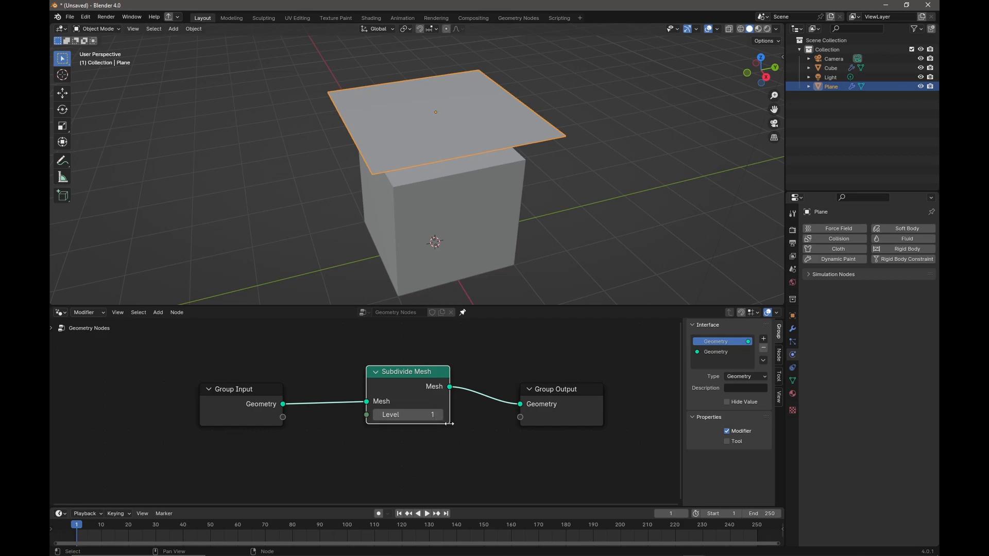
Step: Set the Subdivide Mesh node's level to 6
click(440, 415)
click(439, 415)
click(439, 415)
click(439, 415)
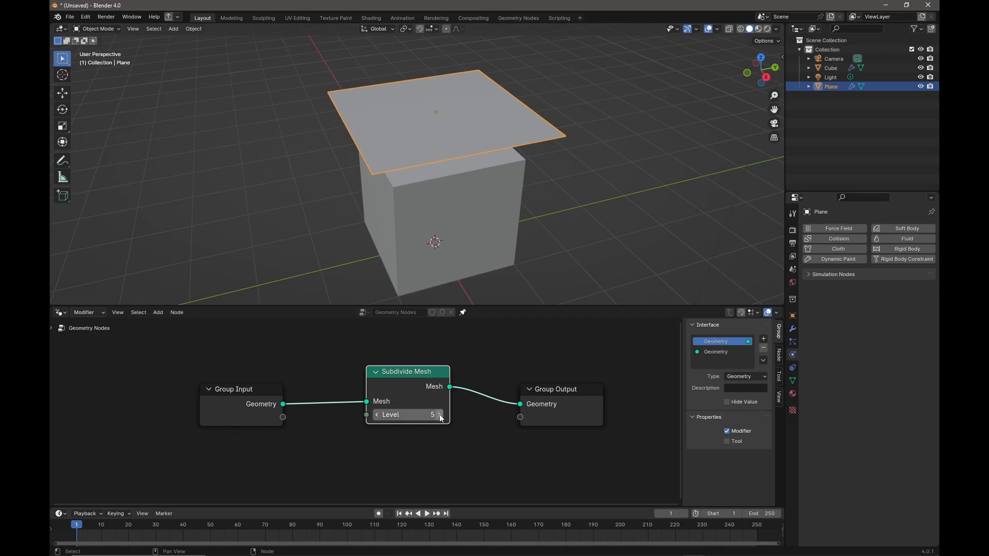
mouse_move(524, 355)
middle_down()
mouse_move(515, 362)
mouse_move(533, 361)
middle_up()
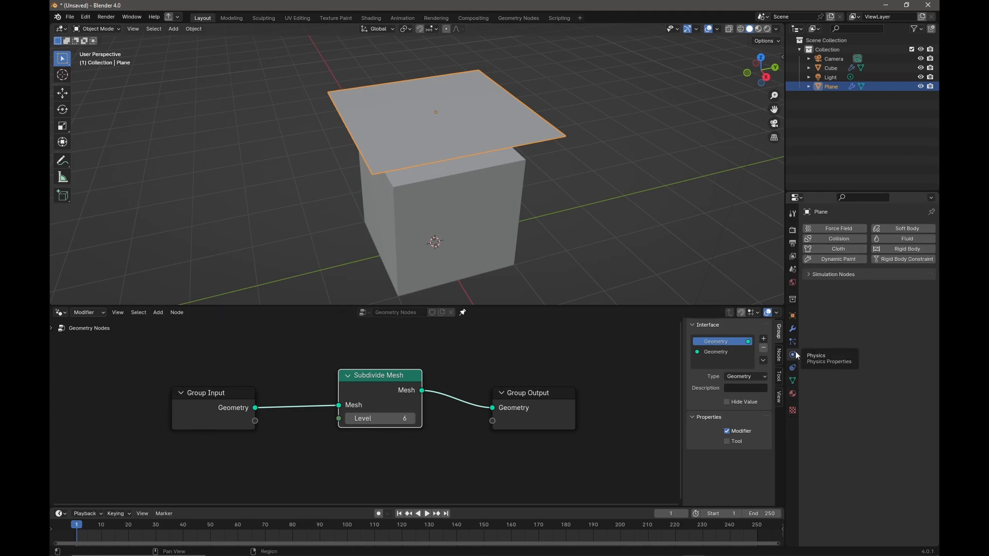
Step: Add Cloth physics to the plane and increase its Quality Steps
click(827, 250)
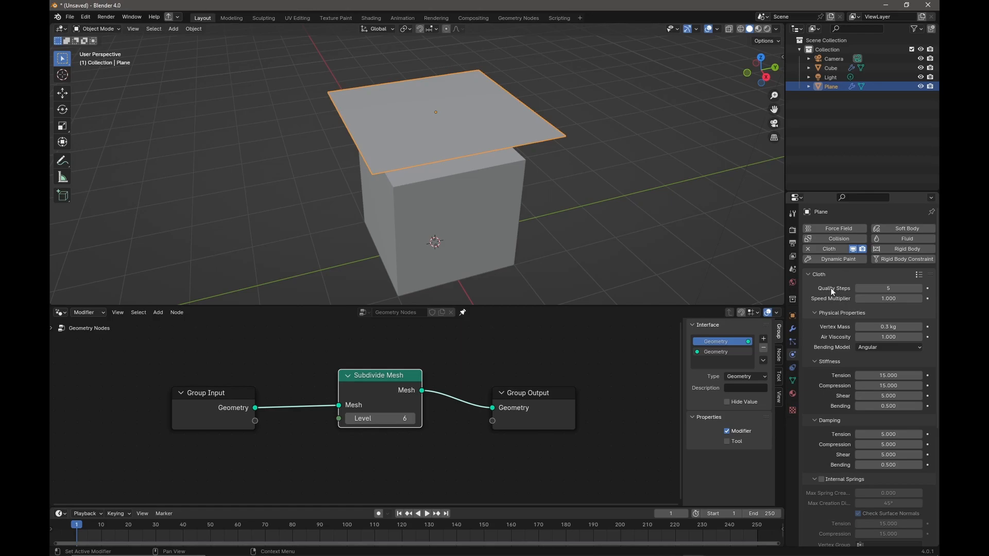
click(920, 289)
click(920, 289)
Step: Enable Self Collisions in the plane's cloth collision settings
scroll(839, 392, down, 7)
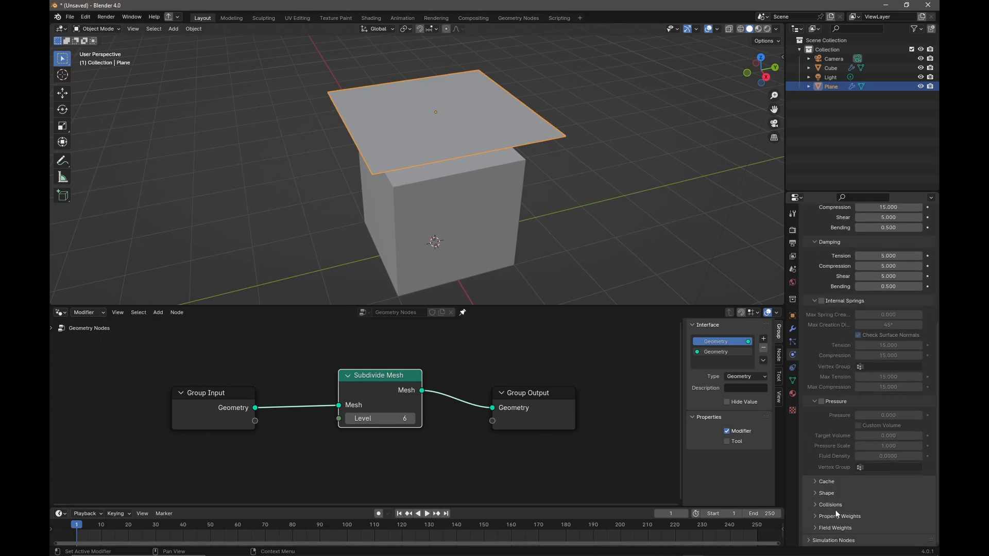
click(819, 505)
scroll(848, 502, down, 4)
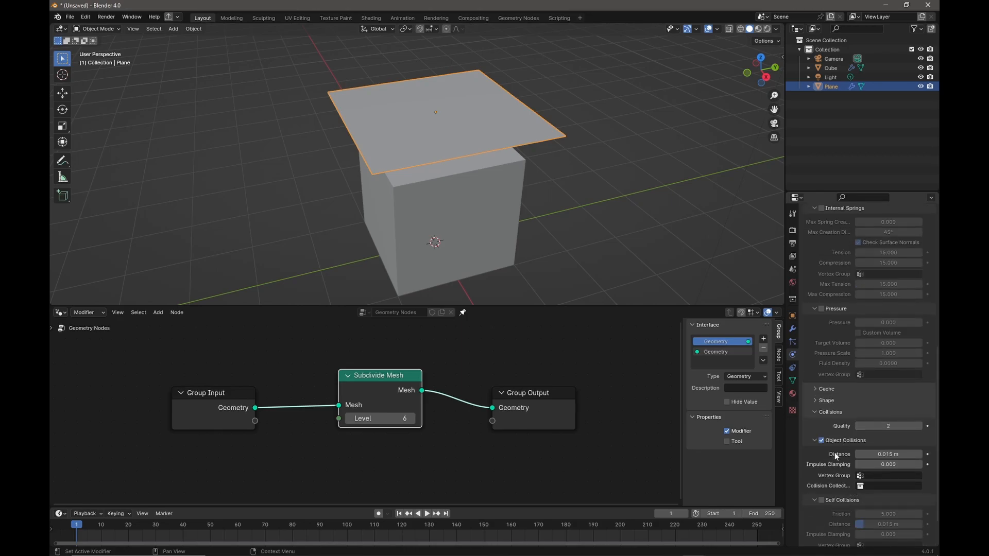
scroll(834, 454, down, 2)
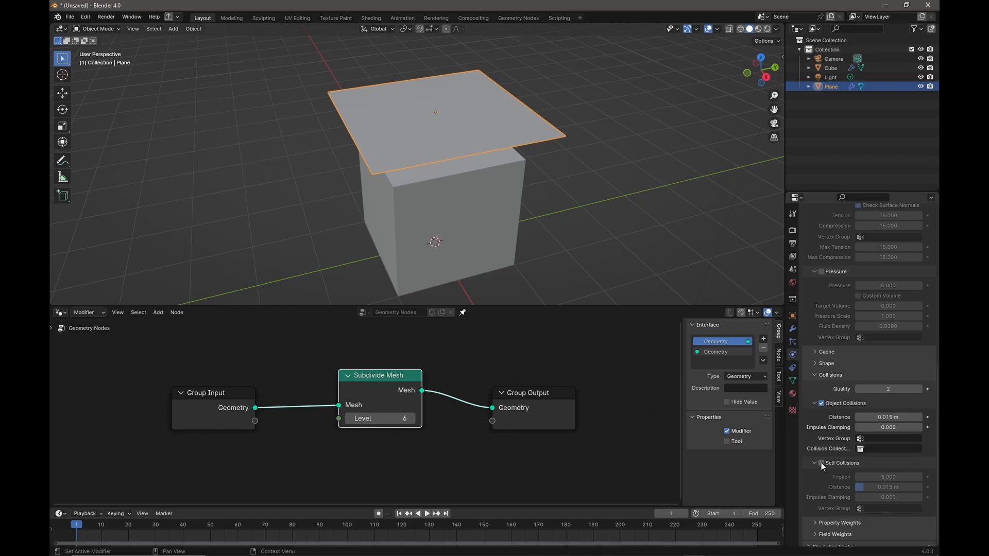
click(821, 463)
scroll(839, 299, up, 10)
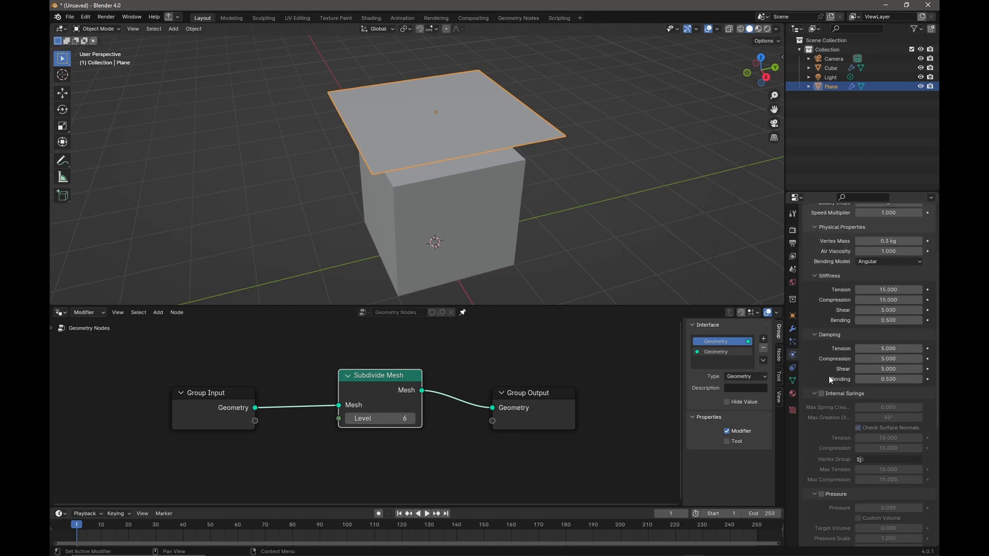
Step: Play the cloth simulation to preview the plane draping over the cube, then return to the first frame
scroll(611, 219, down, 5)
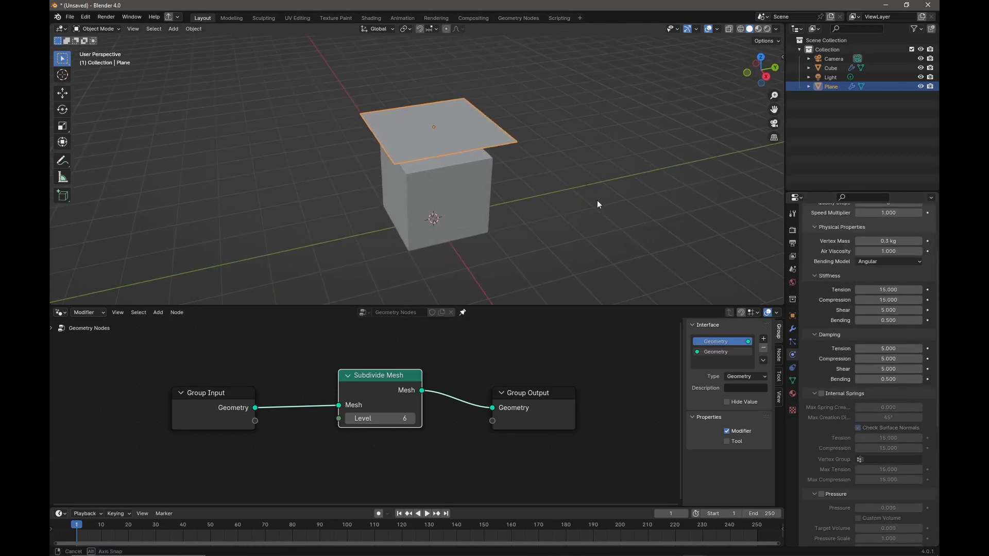
scroll(558, 195, up, 2)
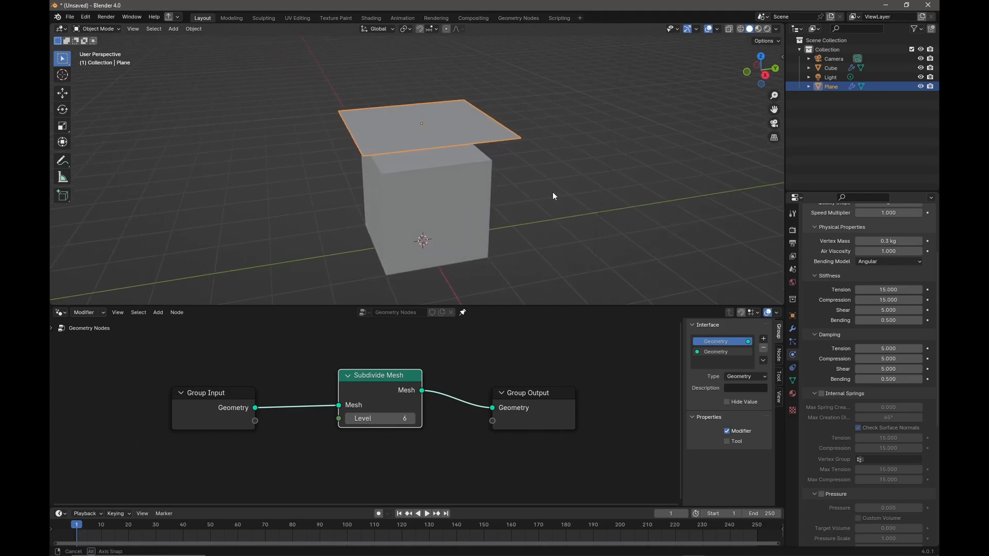
key(space)
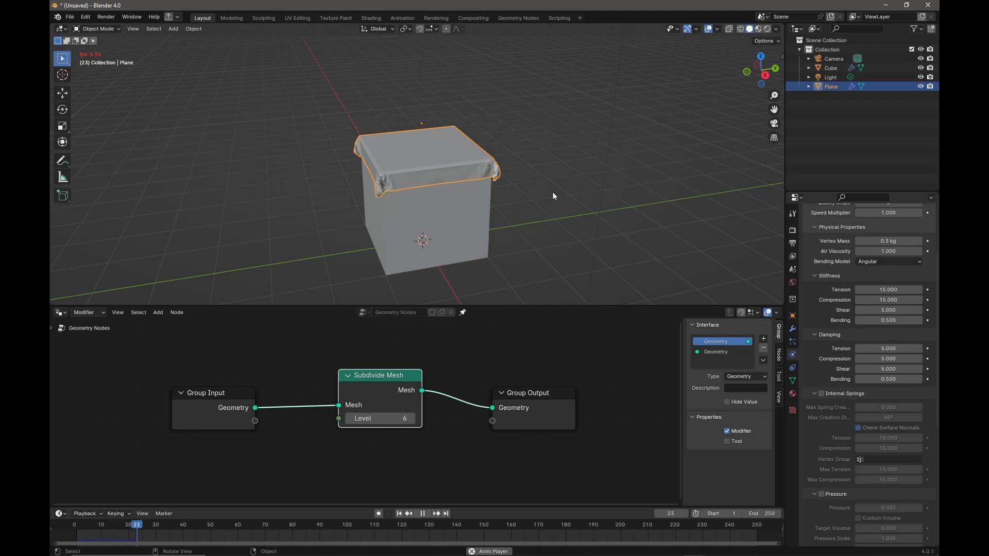
key(space)
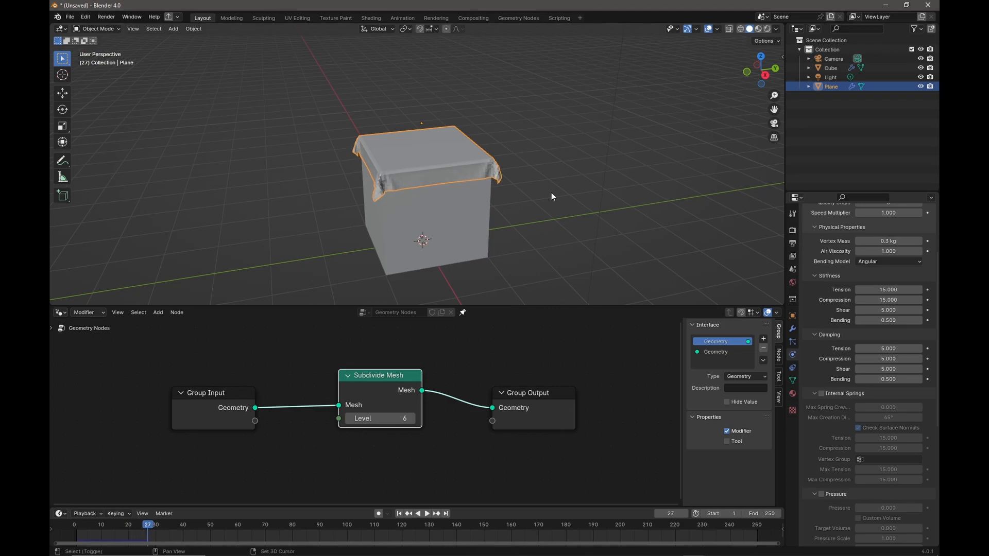
key(shift+Left)
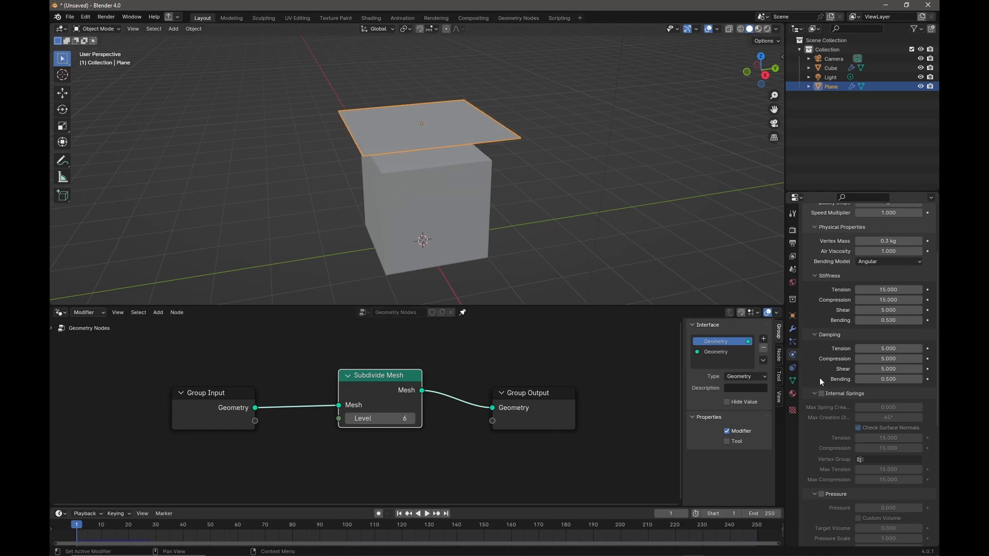
Step: Expand the Cache section in the plane's cloth settings and reset the cached simulation frames
scroll(820, 378, down, 6)
scroll(819, 379, down, 1)
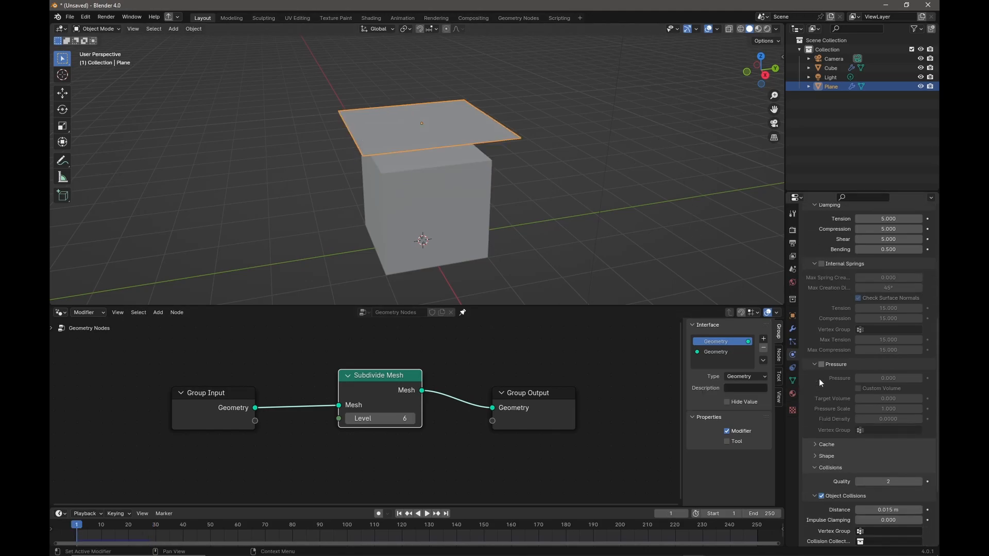
click(821, 446)
scroll(817, 442, down, 2)
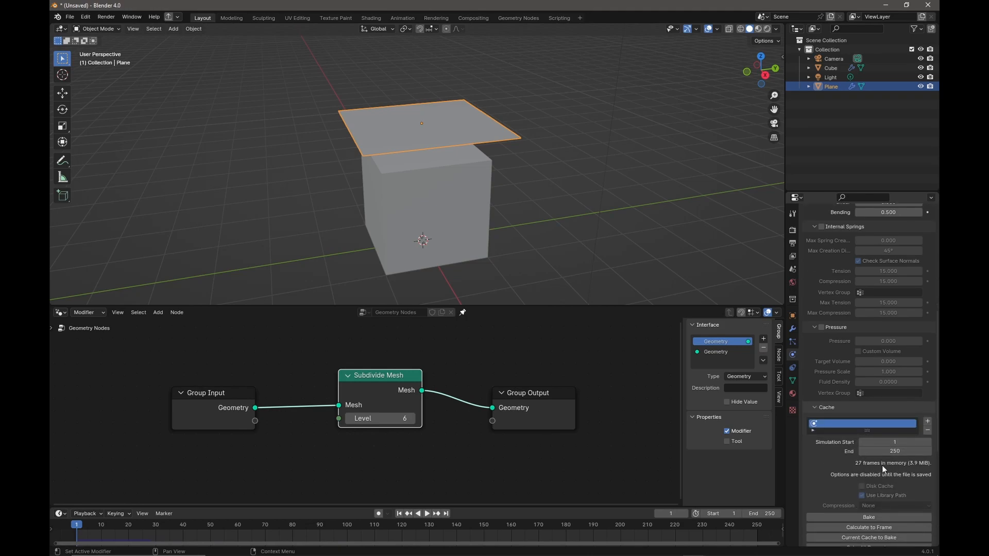
click(877, 423)
Step: Deselect the plane and enlarge the node editor area to make room for more nodes
middle_drag(549, 224, 562, 200)
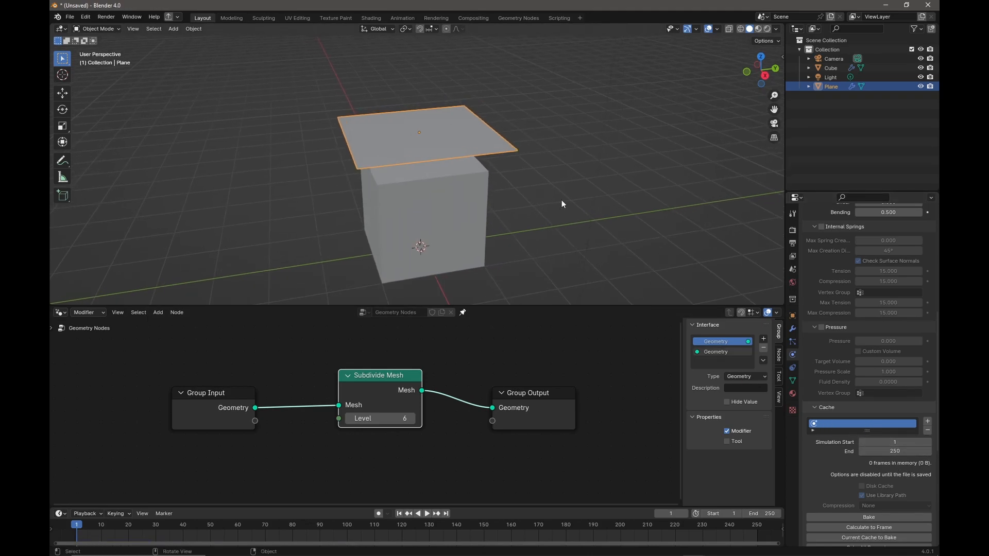
drag(518, 306, 521, 320)
middle_drag(534, 240, 533, 229)
click(533, 225)
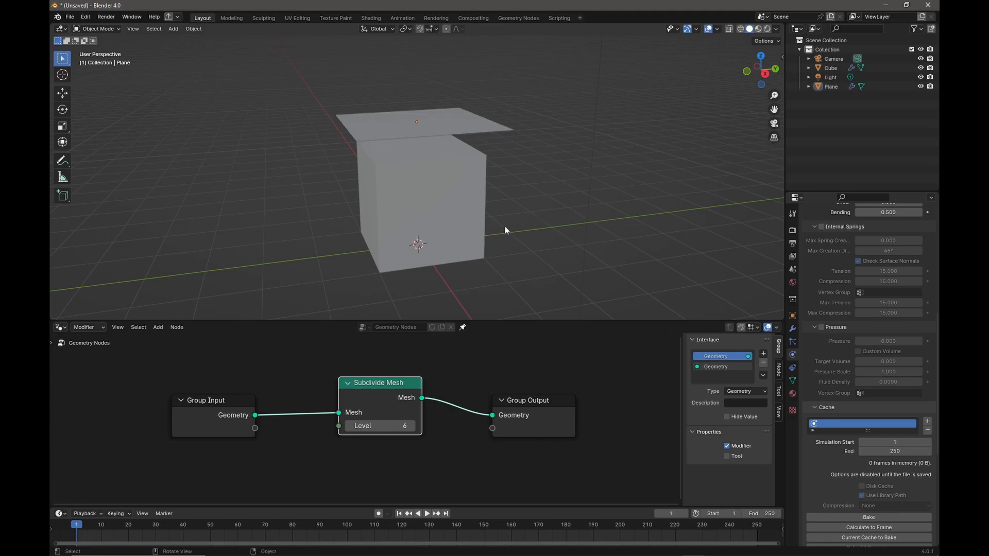
drag(515, 320, 515, 282)
middle_drag(502, 355, 509, 326)
scroll(509, 330, down, 3)
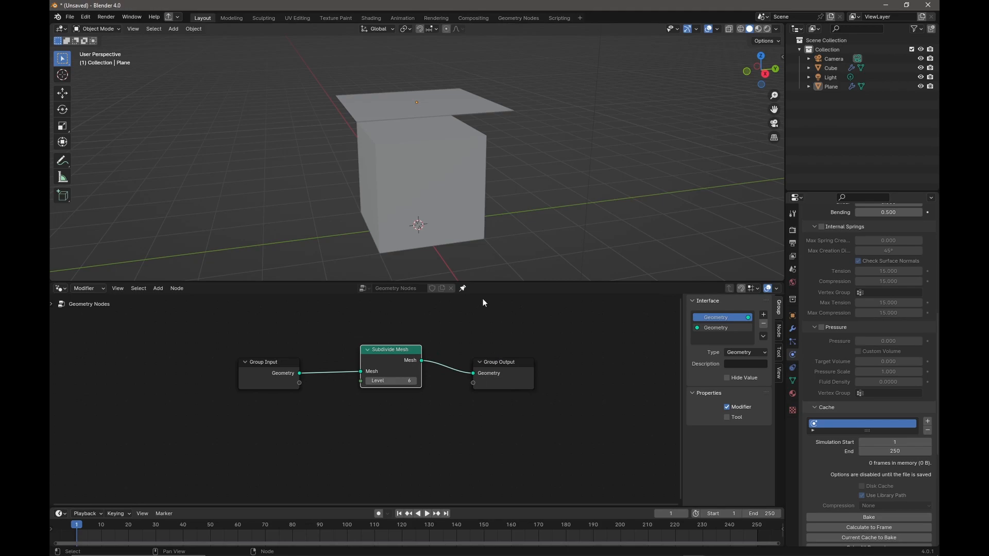
Step: Add a second mesh cube and scale it down to a small size inside the large cube
middle_drag(543, 237, 552, 225)
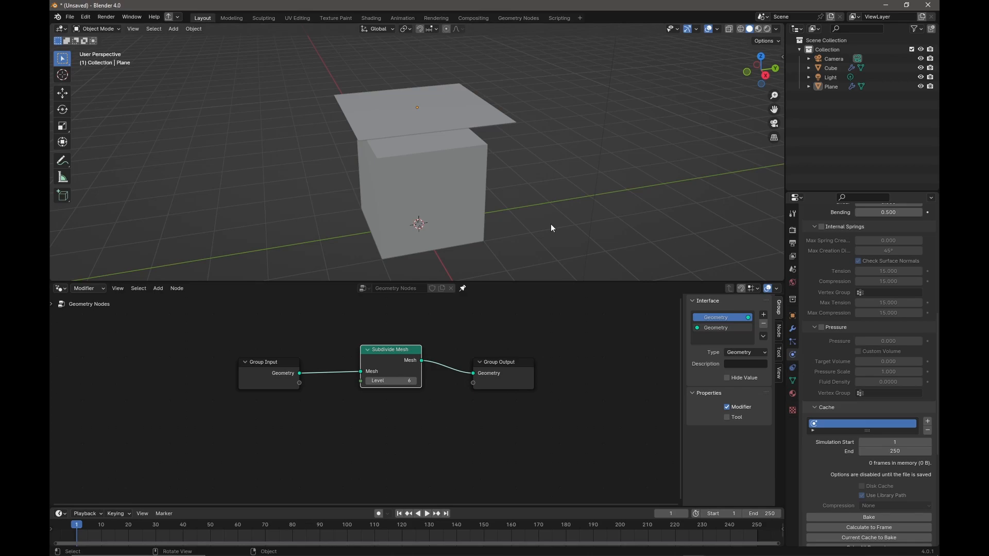
key(shift+a)
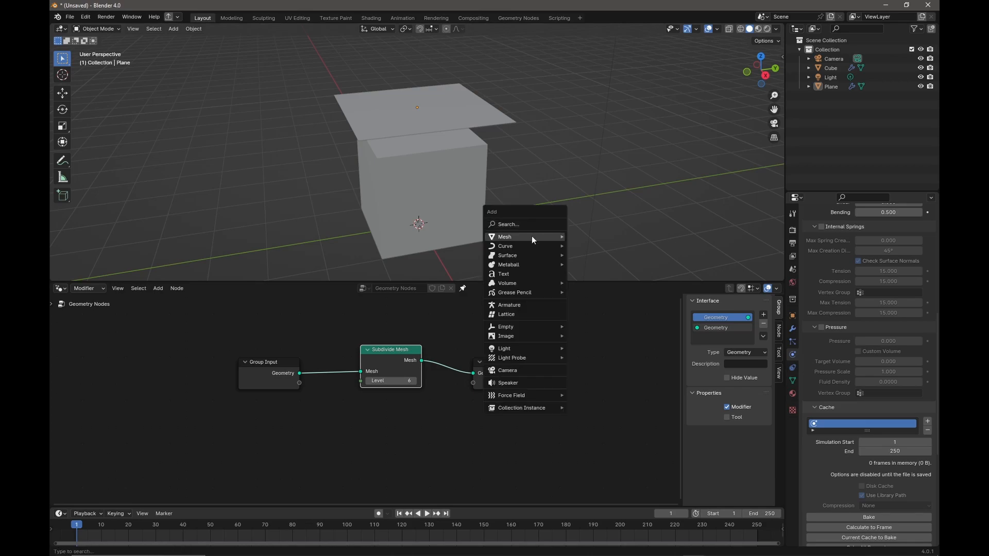
mouse_move(531, 236)
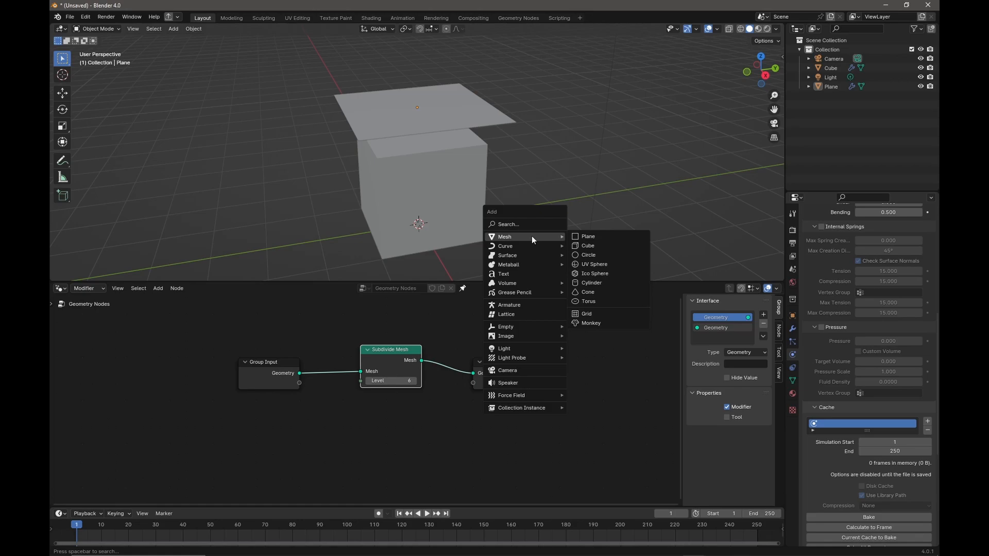
click(601, 245)
middle_drag(511, 237, 475, 205)
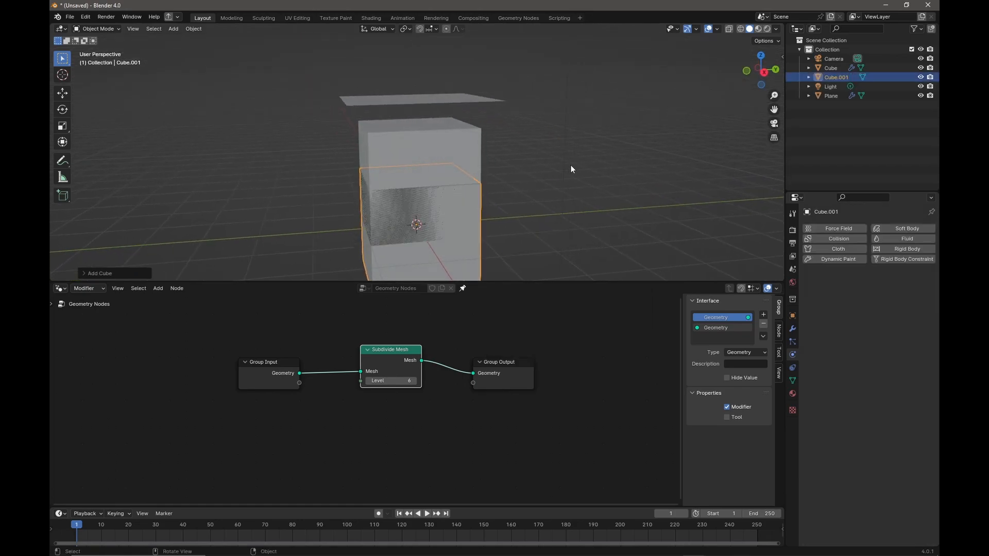
key(s)
click(449, 225)
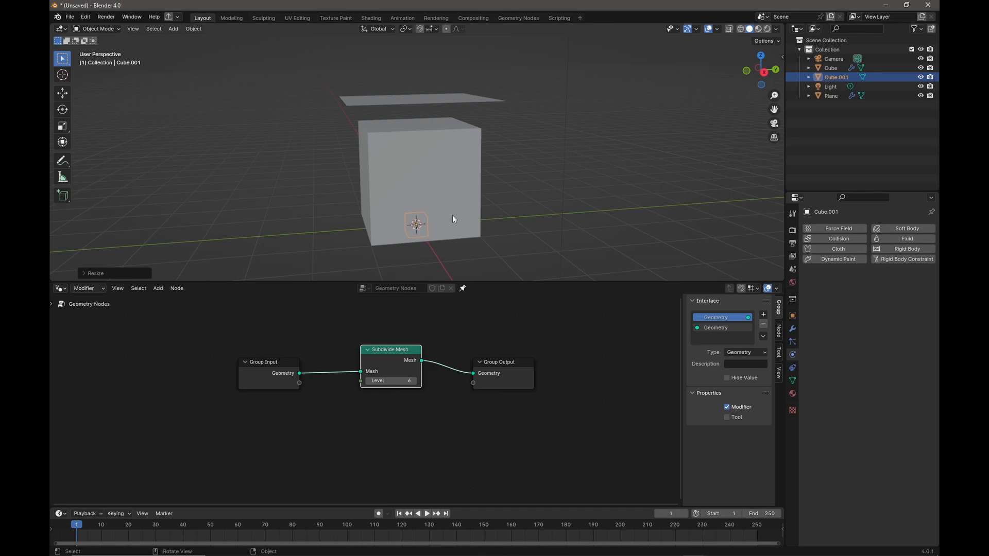
Step: Move the small cube up to one corner of the cloth plane with the Move tool
key(shift+space)
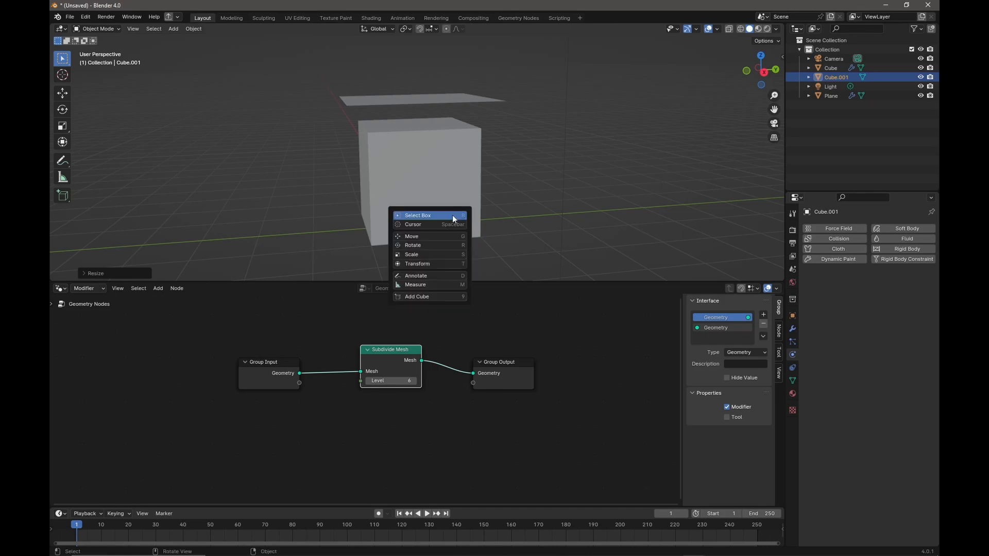
click(417, 236)
drag(437, 208, 369, 90)
middle_drag(369, 90, 487, 125)
drag(488, 125, 414, 131)
middle_drag(414, 132, 574, 150)
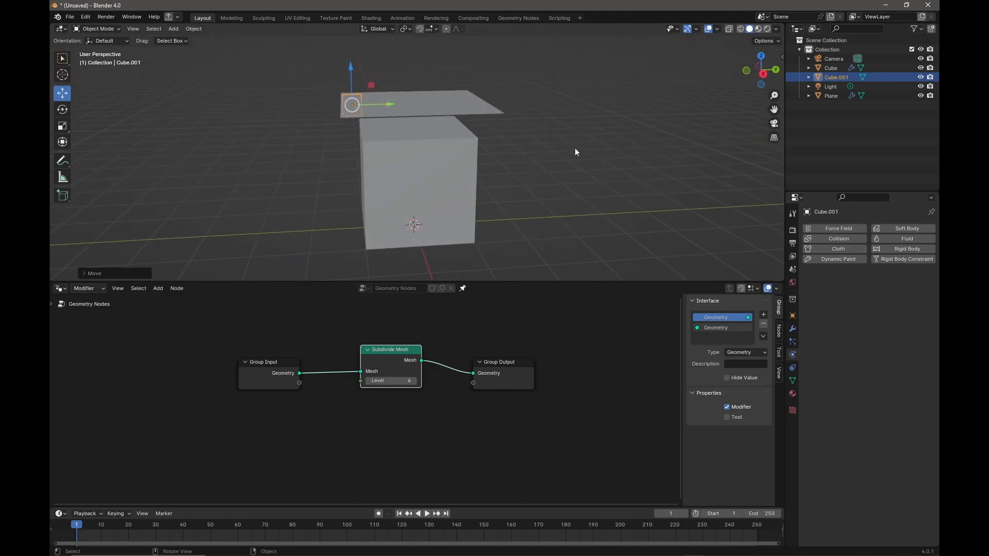
Step: Rename the small cube as Cube_Pin
double_click(837, 77)
click(870, 75)
key(BackSpace)
key(BackSpace)
key(BackSpace)
text(_)
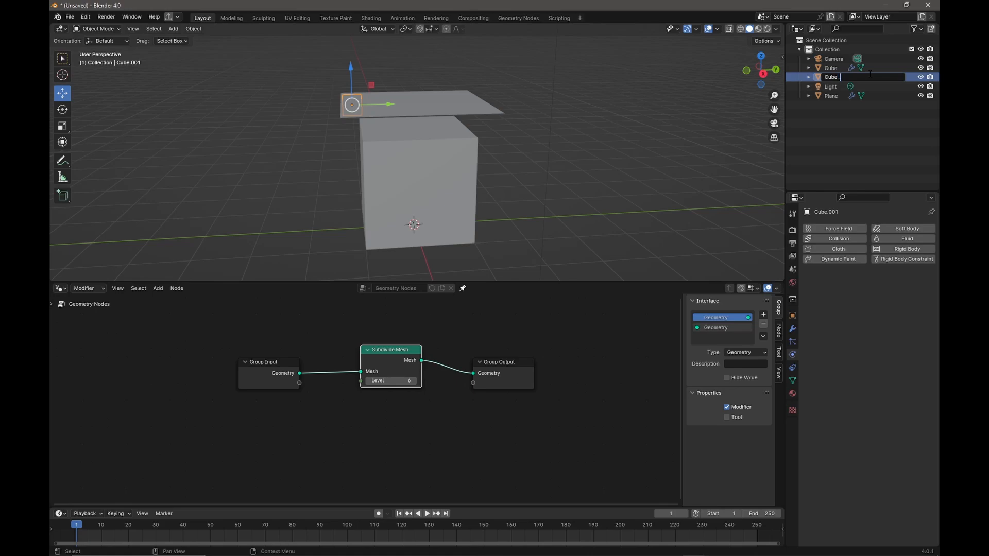
text(Pin)
key(Return)
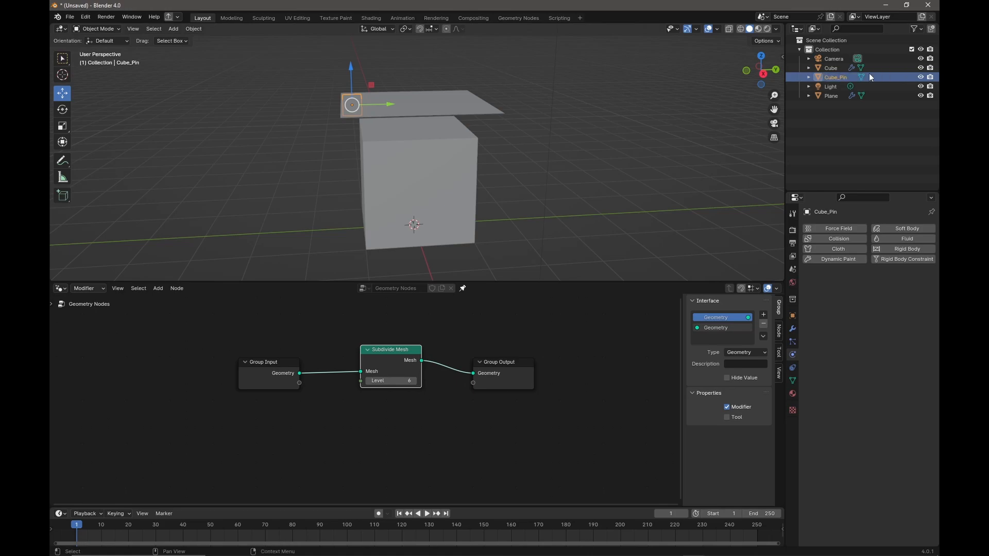
Step: Add an Object Info node for Cube_Pin below the Group Input node and set it to Relative
drag(837, 79, 264, 464)
middle_drag(397, 430, 392, 397)
drag(279, 435, 259, 405)
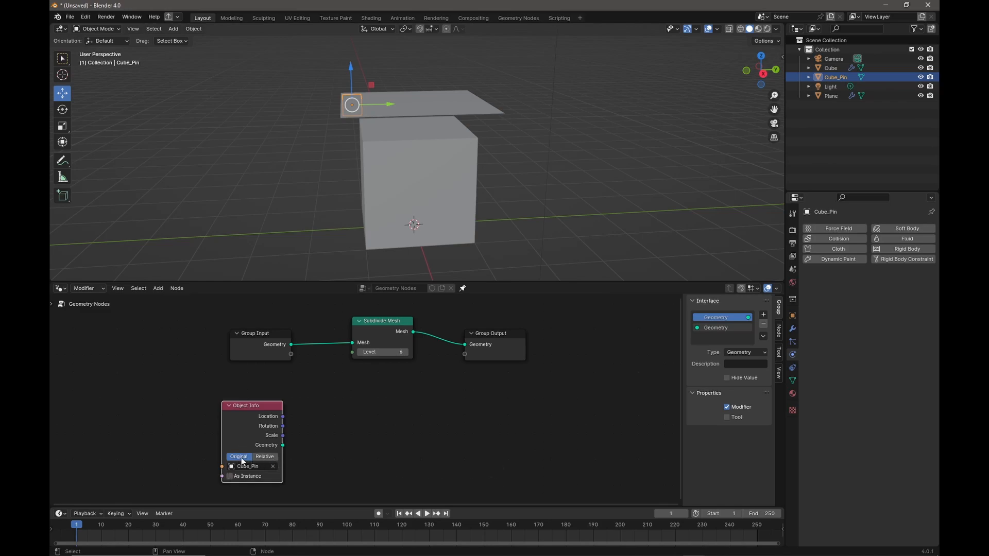
click(264, 457)
click(364, 419)
Step: Add a Geometry Proximity node and connect the Object Info node's Geometry output to its Target input
key(shift+a)
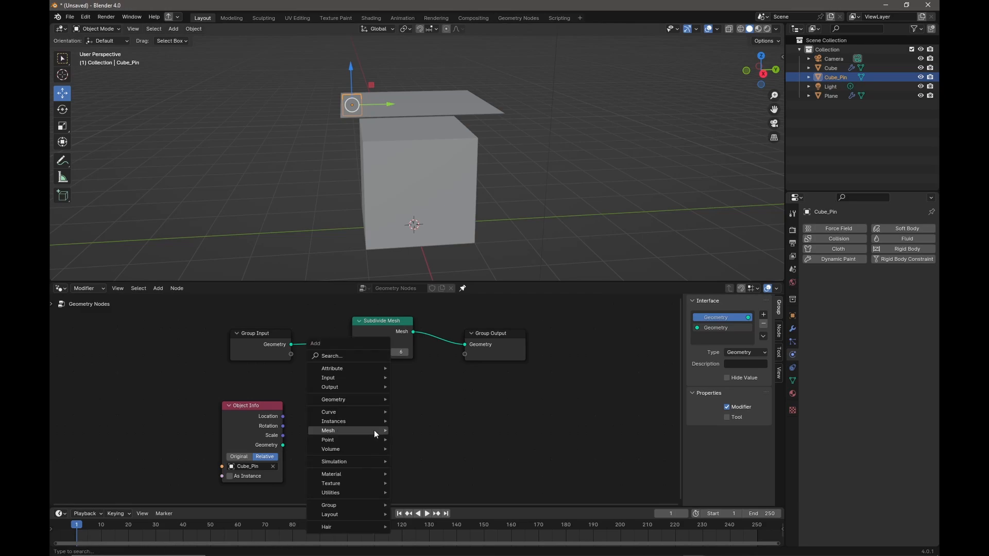
click(349, 356)
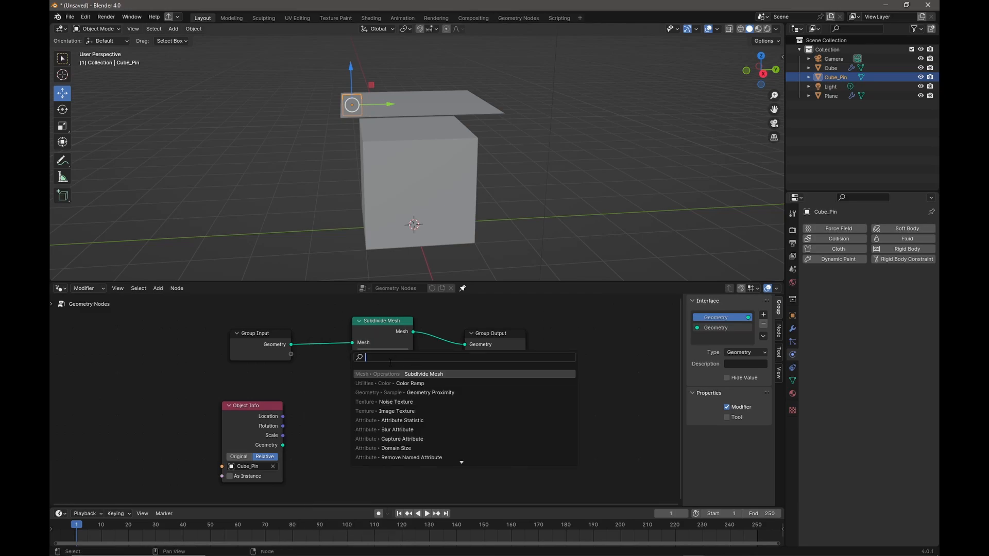
text(pro)
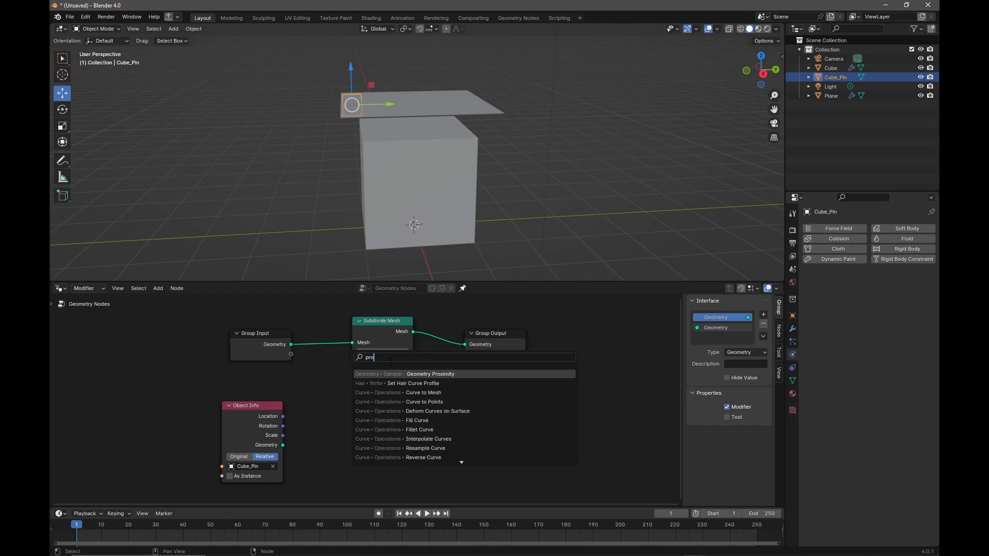
click(438, 374)
click(336, 402)
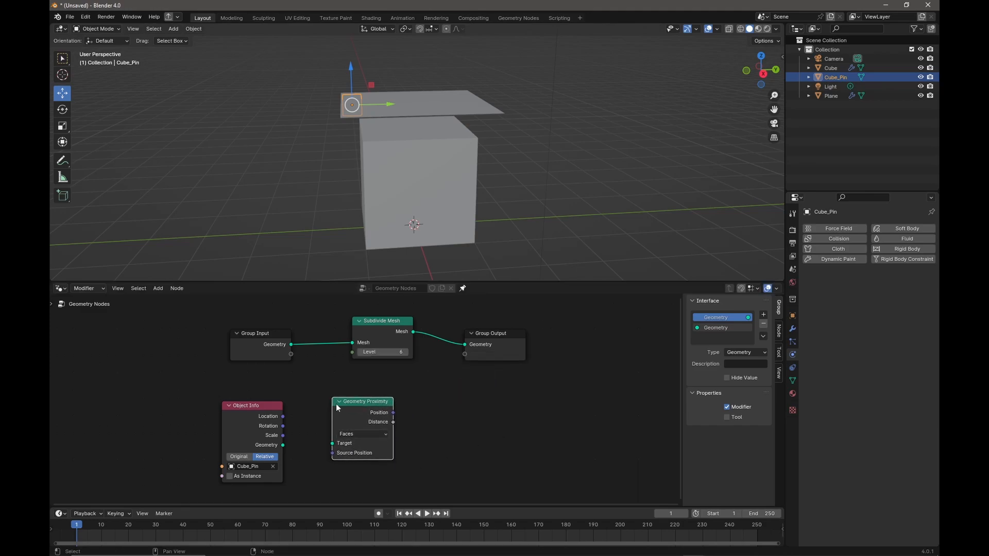
drag(282, 445, 333, 444)
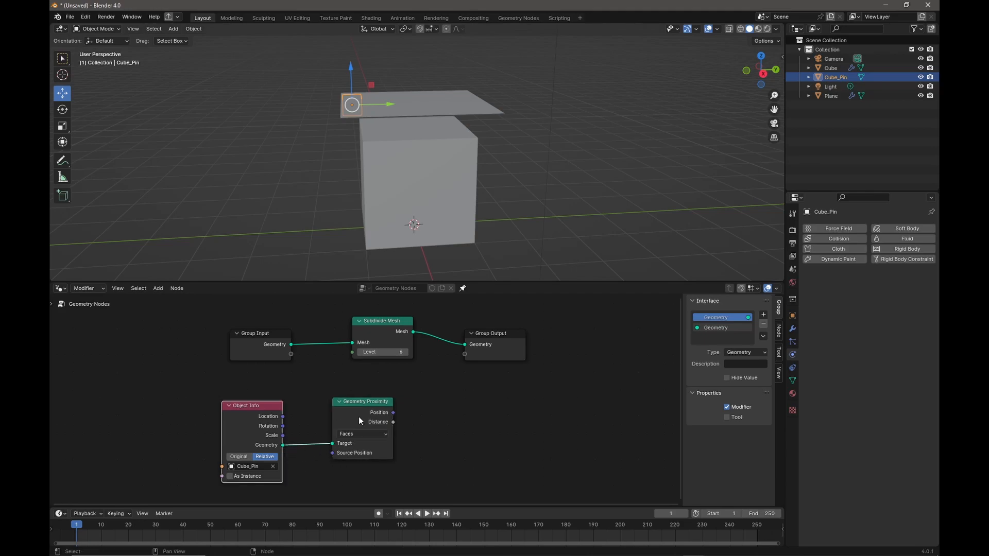
Step: Connect the Geometry Proximity node's Distance output to a new Group Output socket and tidy the node positions
drag(367, 401, 465, 363)
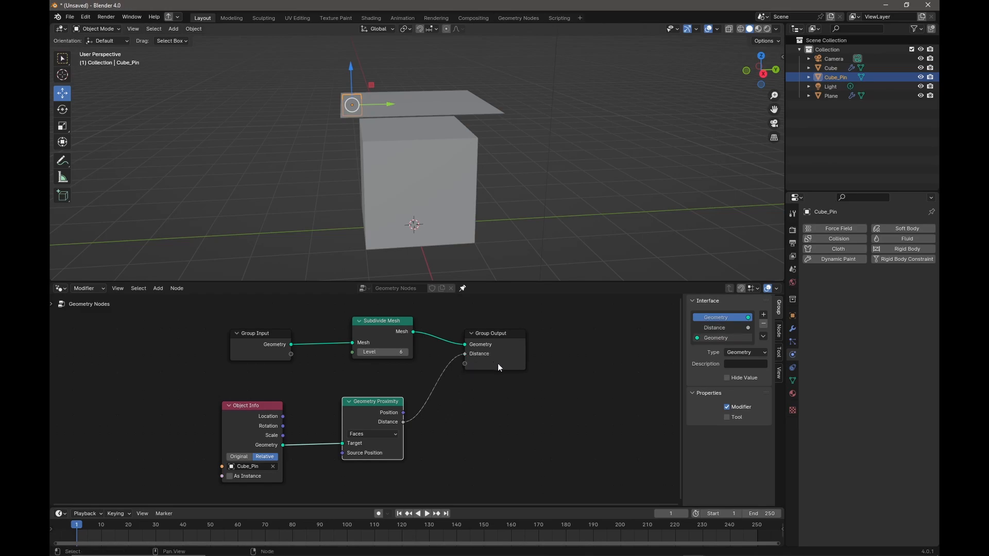
drag(509, 338, 511, 353)
middle_drag(583, 370, 590, 366)
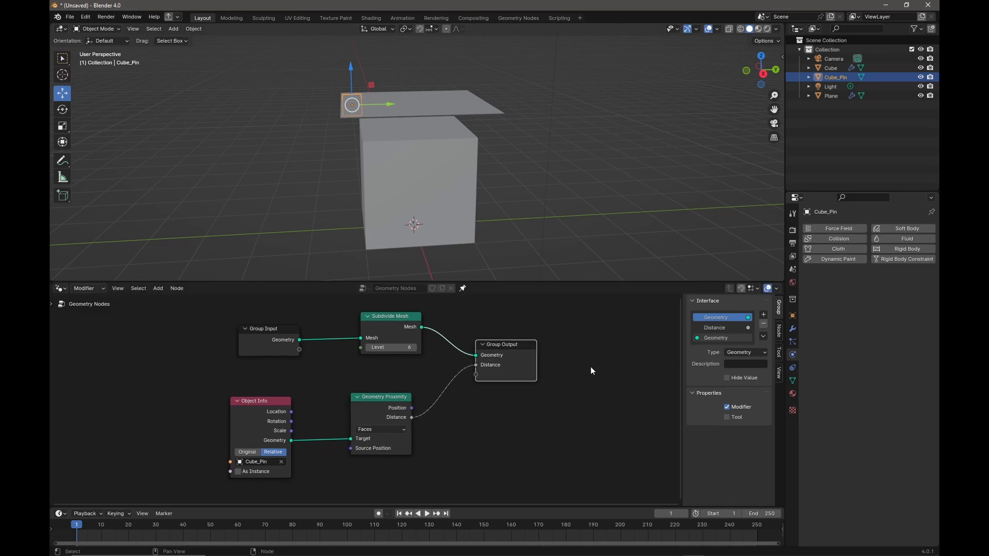
scroll(590, 366, down, 1)
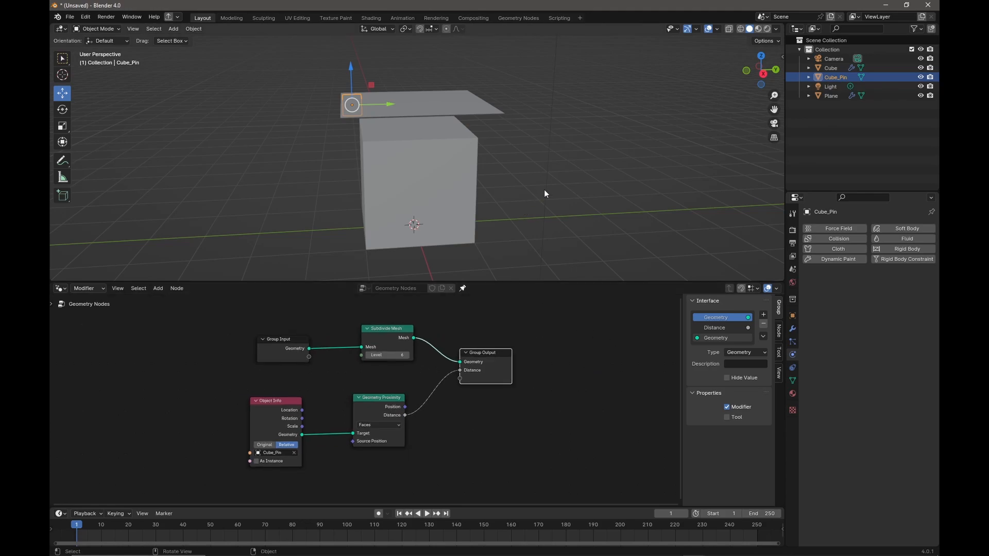
Step: Add a vertex group named Pin to the plane
click(475, 106)
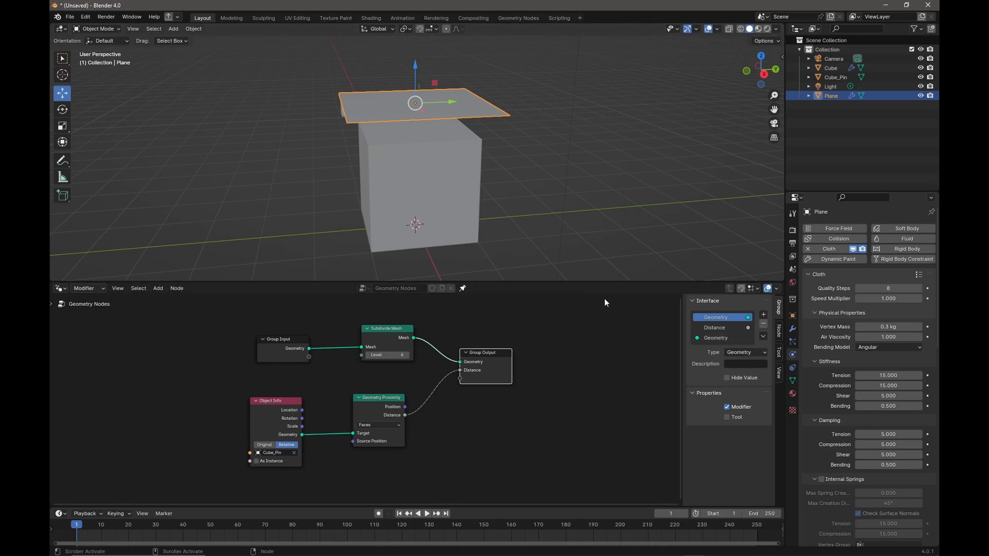
click(792, 380)
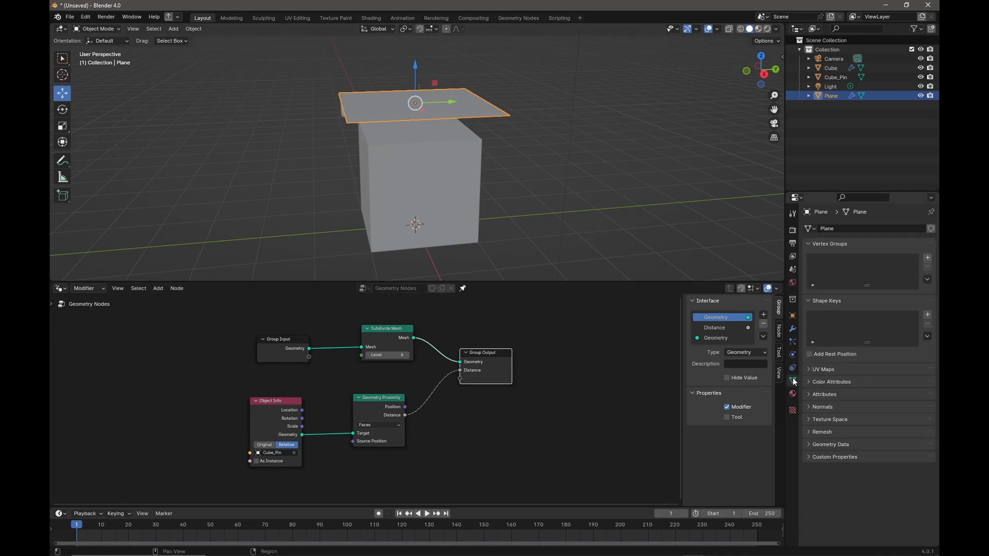
click(927, 257)
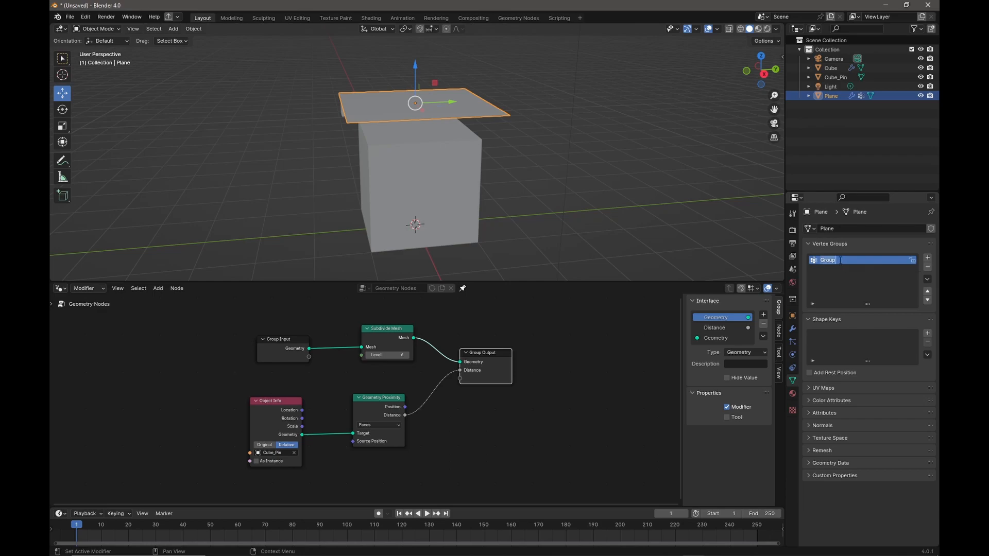
text(Pin)
click(609, 334)
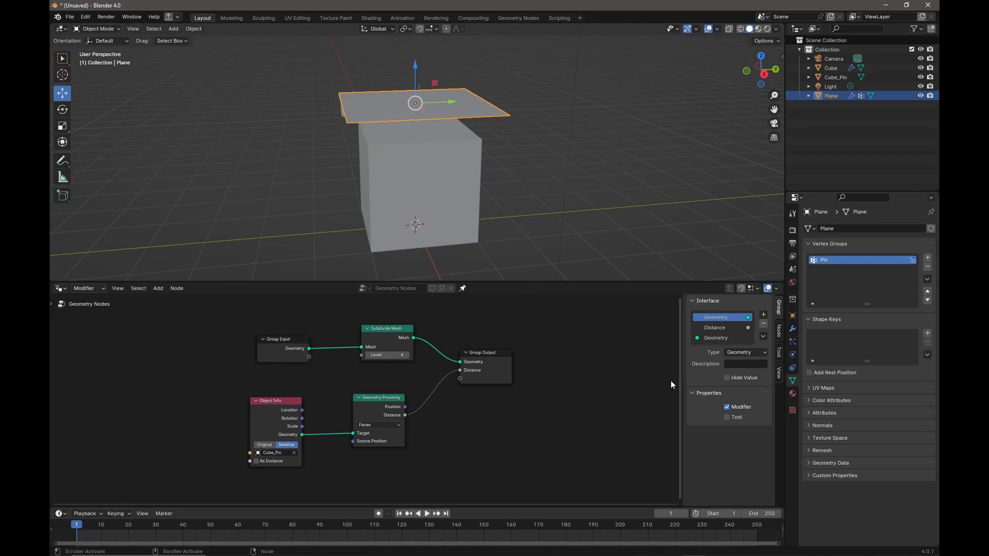
Step: Assign the Pin vertex group to the Distance output attribute of the plane's Geometry Nodes modifier
click(793, 328)
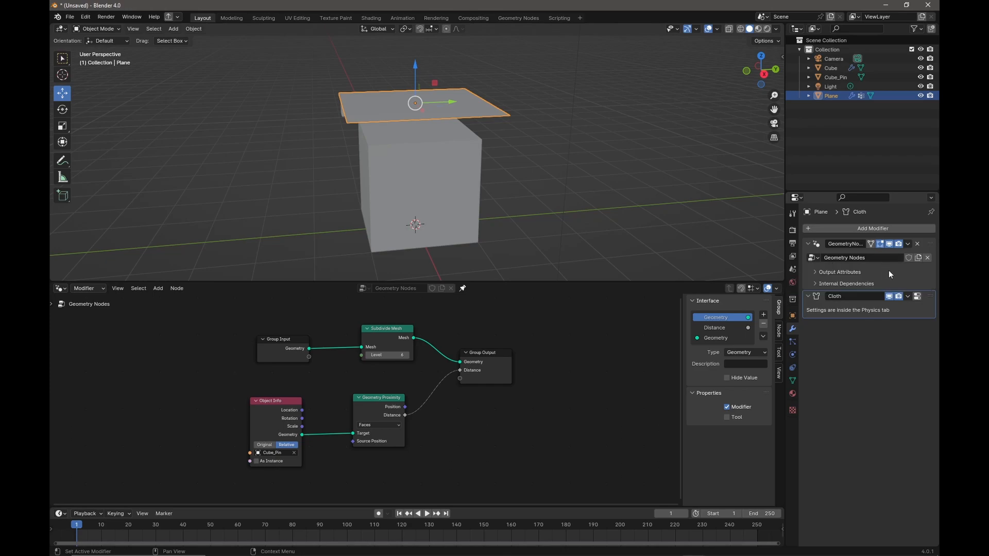
click(818, 273)
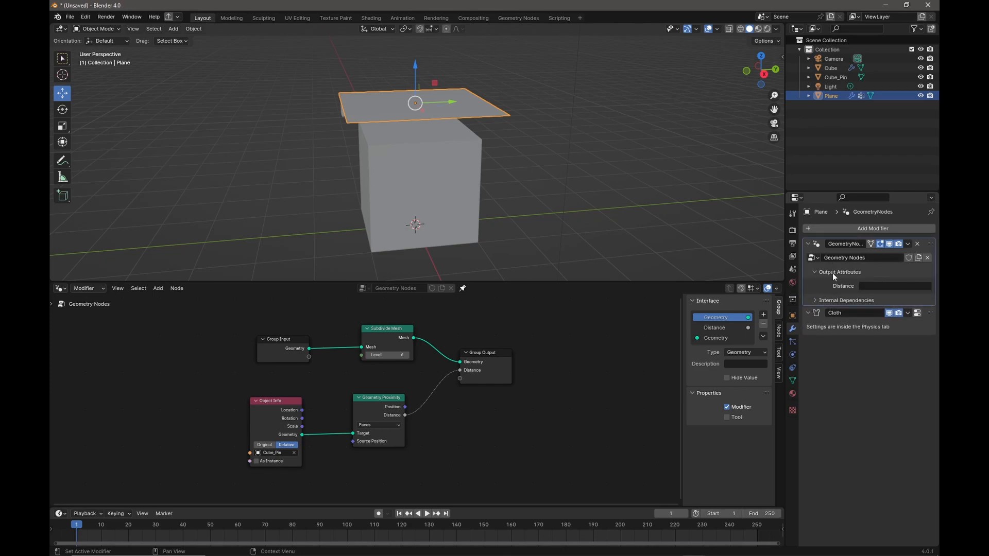
click(873, 286)
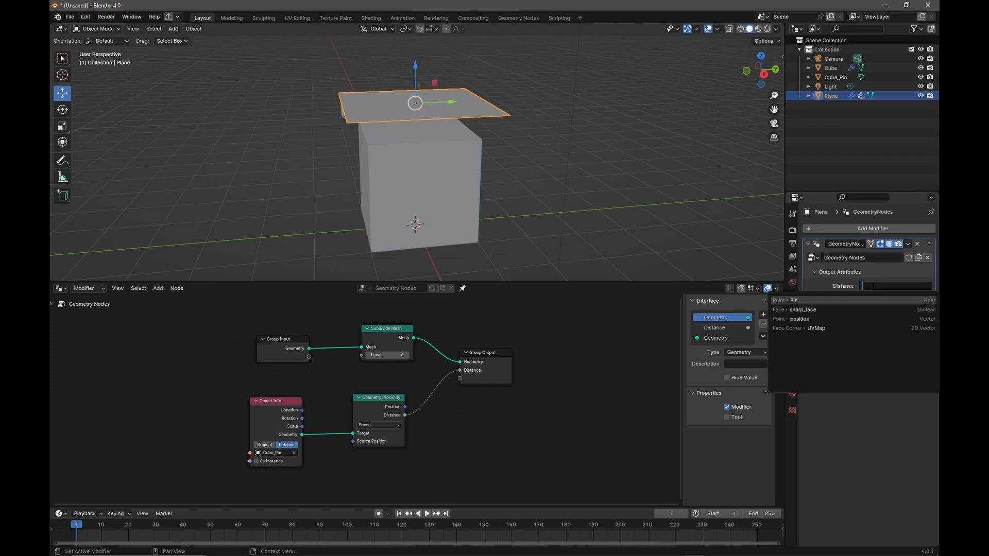
click(809, 301)
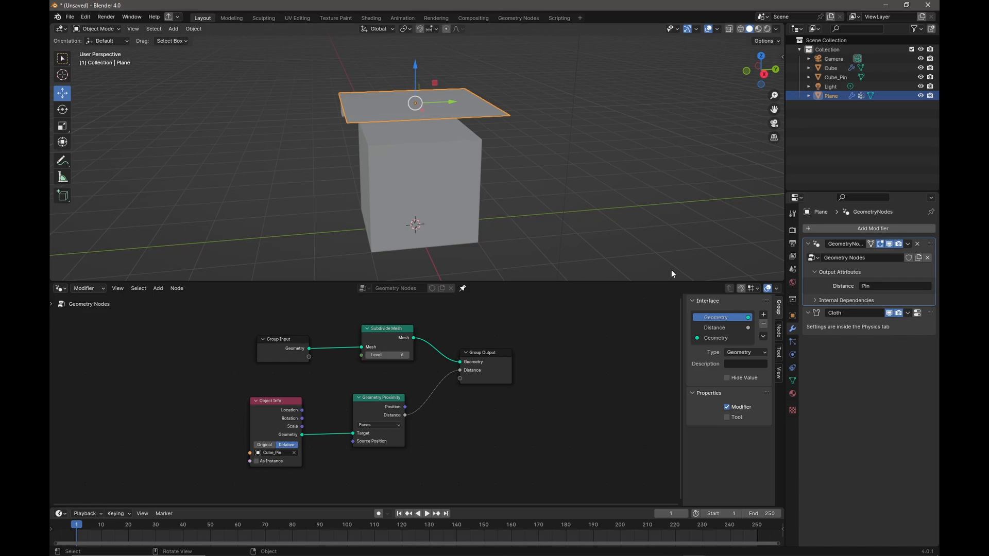
Step: Set the plane's cloth Pin Group in the Shape settings to the Pin vertex group
click(793, 355)
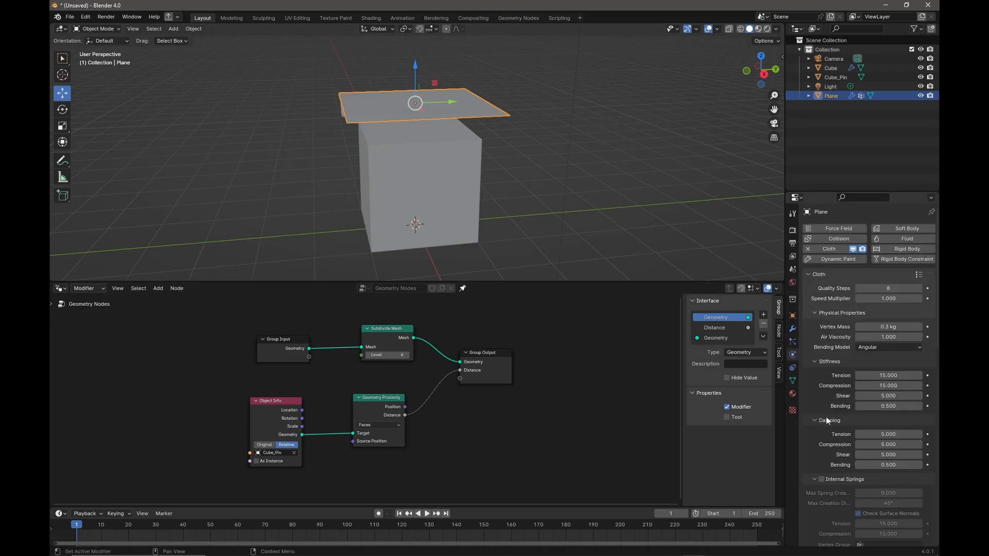
scroll(827, 421, down, 6)
scroll(832, 421, down, 4)
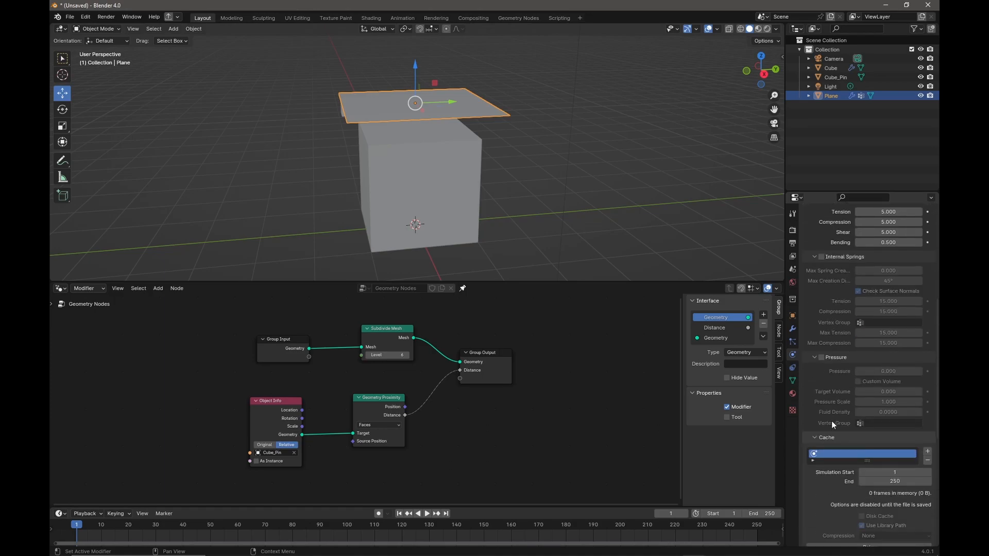
scroll(831, 421, down, 5)
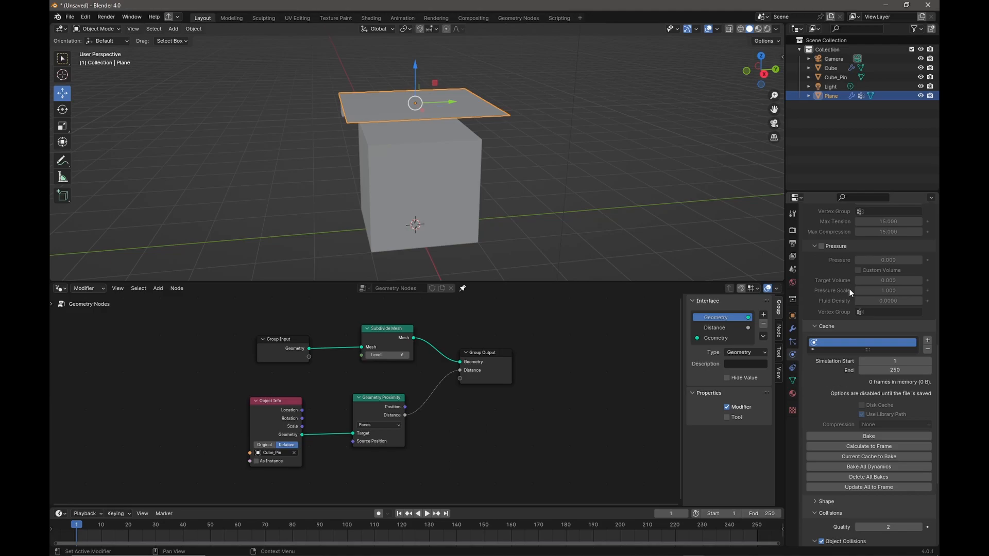
scroll(849, 317, down, 6)
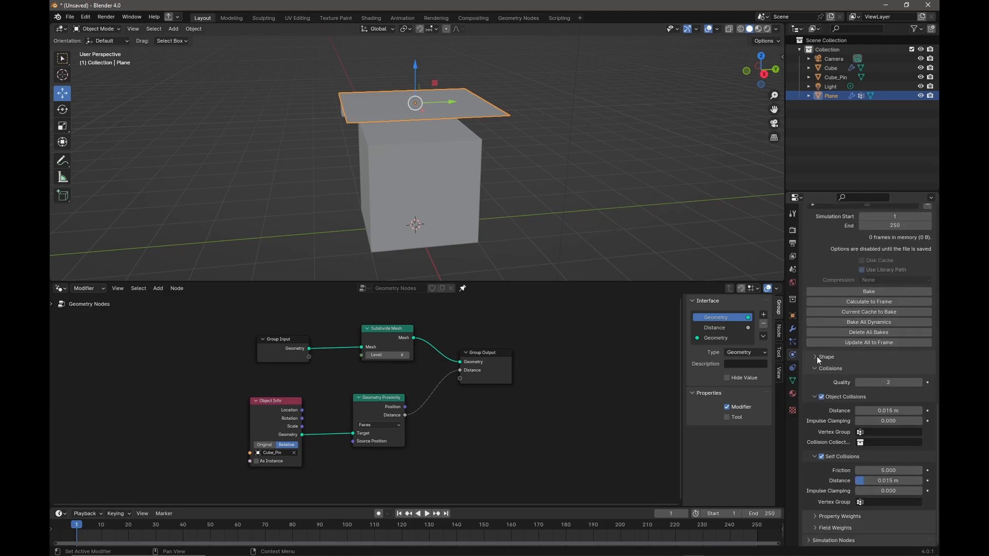
click(876, 371)
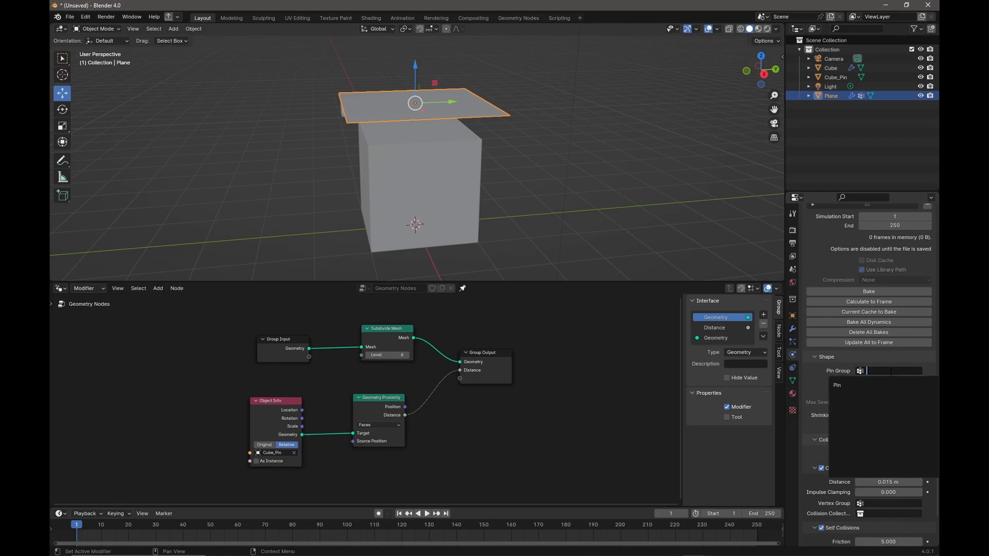
click(884, 385)
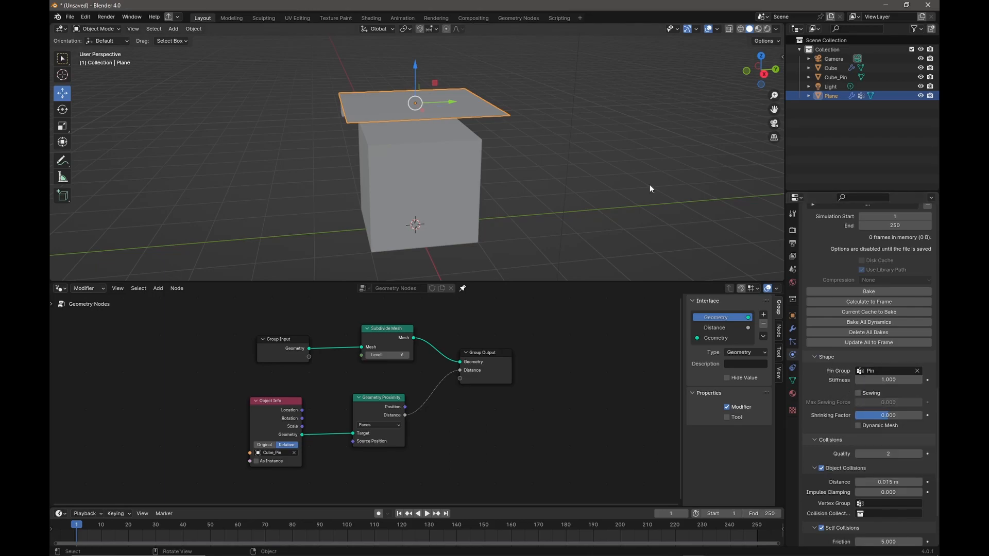
Step: Move the Group Output node farther from the Subdivide Mesh and Geometry Proximity nodes to free up space
middle_drag(519, 163, 559, 170)
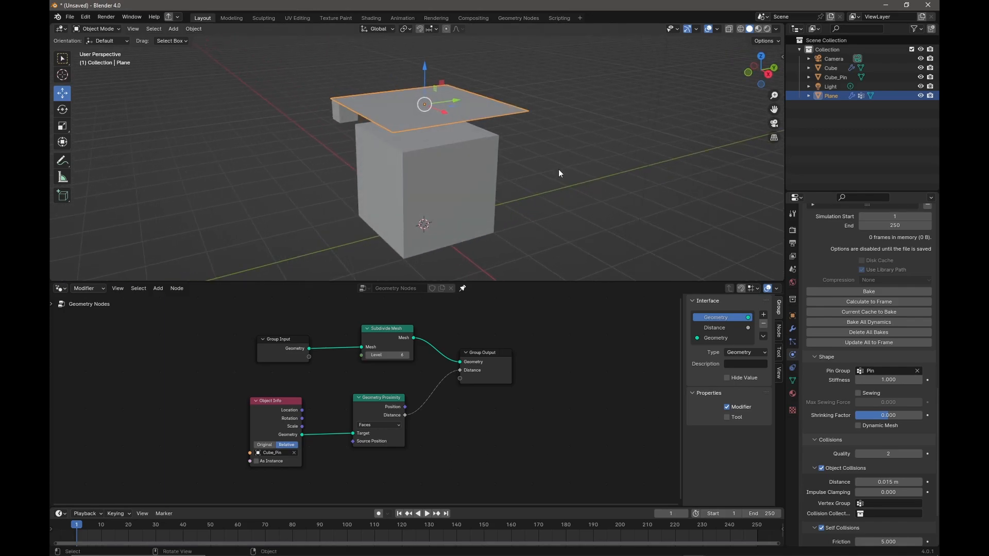
drag(507, 353, 579, 349)
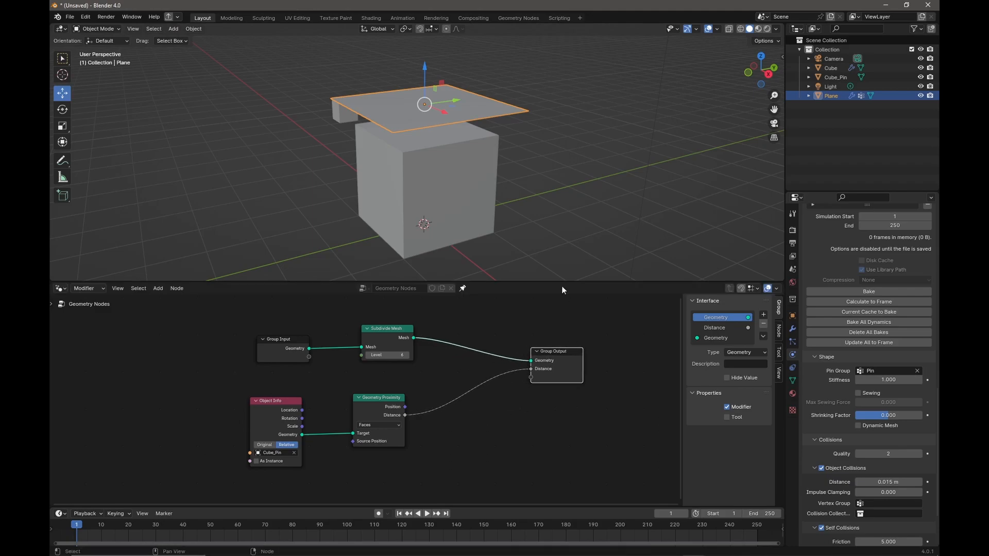
Step: Play the cloth simulation briefly to check the pinning near the small cube, and return to frame 1
middle_drag(558, 221, 568, 212)
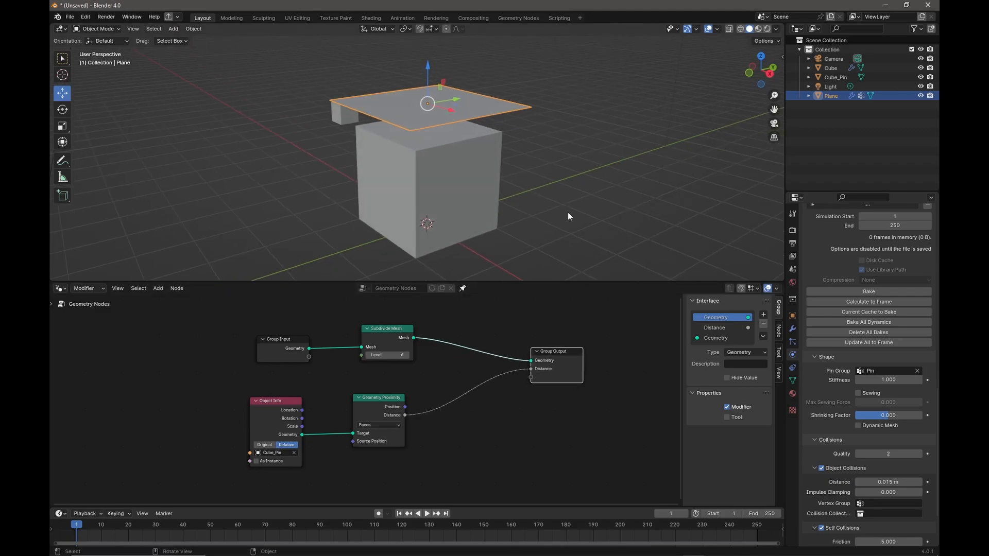
click(567, 208)
key(space)
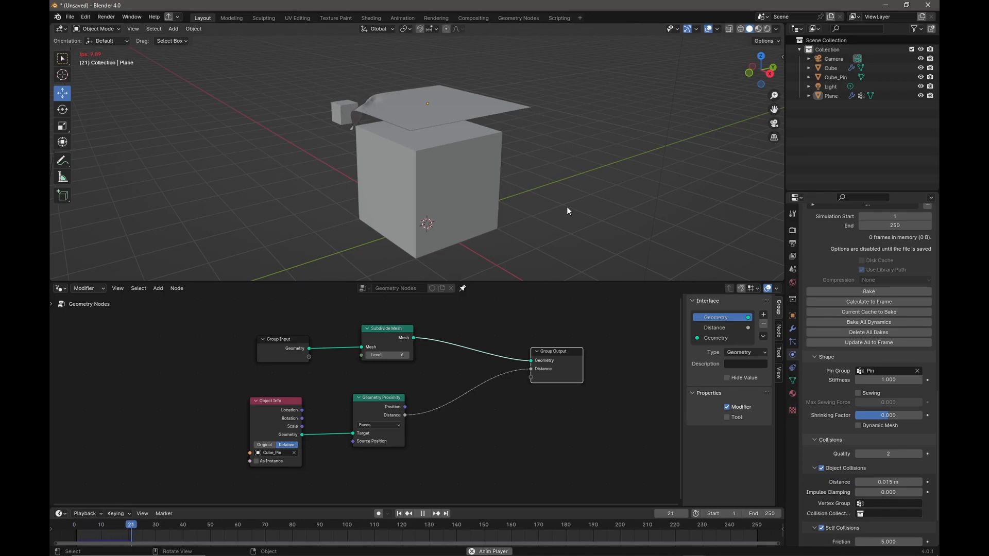
key(space)
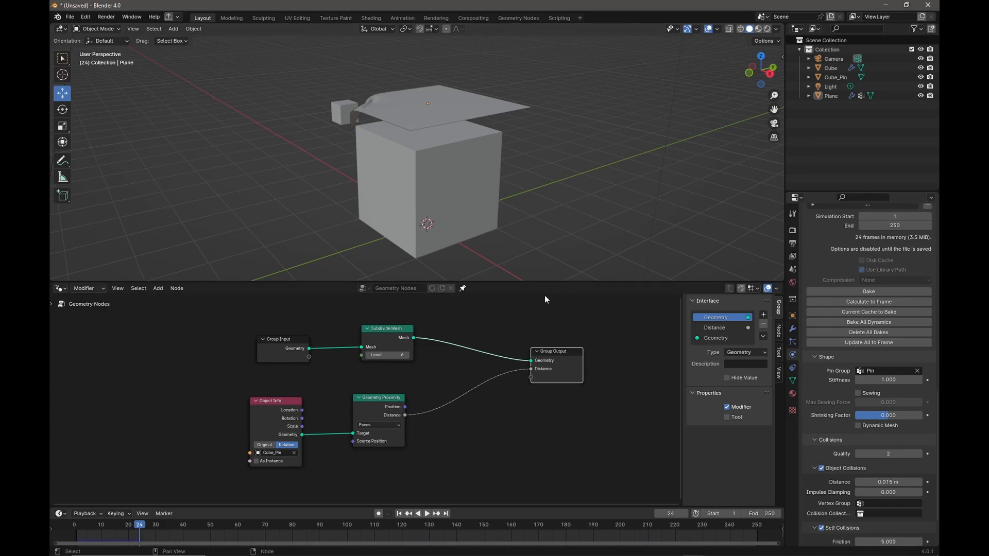
key(shift)
key(shift+Left)
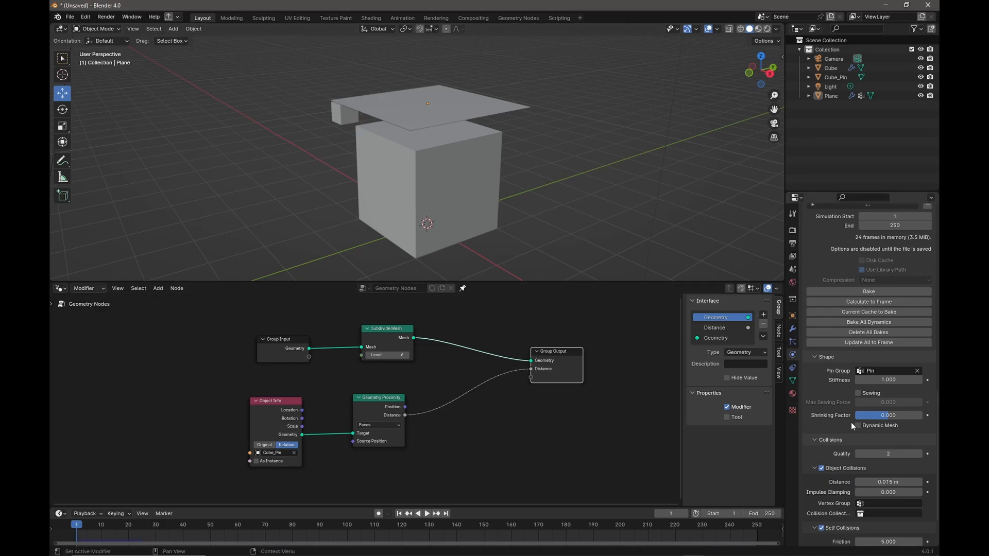
scroll(851, 422, down, 3)
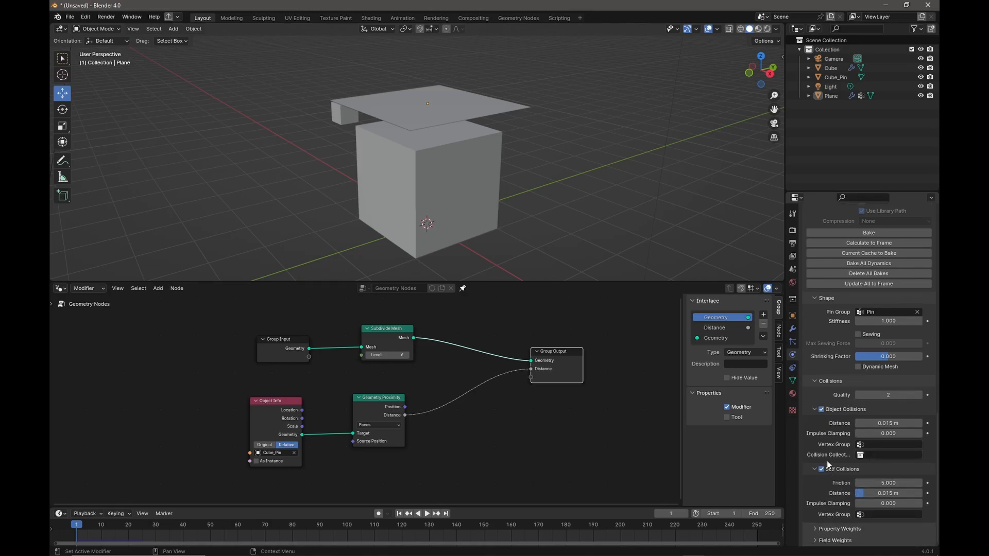
scroll(830, 453, up, 6)
click(861, 270)
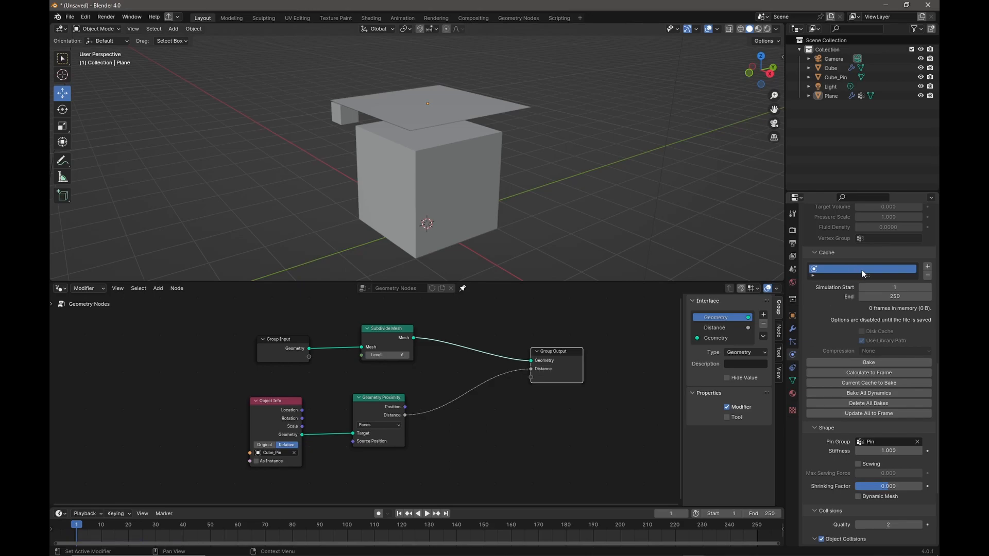
middle_drag(584, 218, 567, 198)
Step: Insert a Color Ramp node between the Geometry Proximity node's Distance output and the Group Output's Distance socket
click(476, 426)
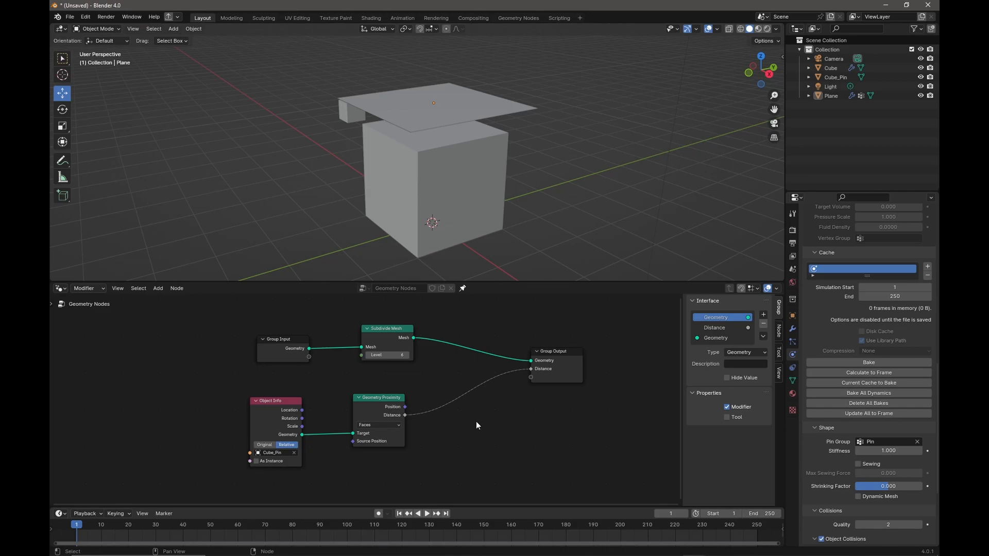
key(shift+a)
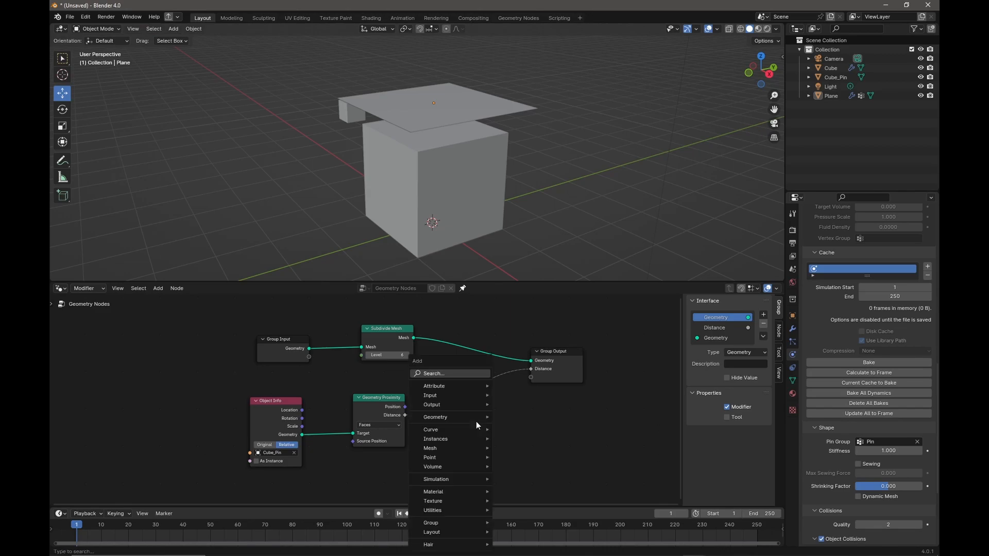
click(450, 369)
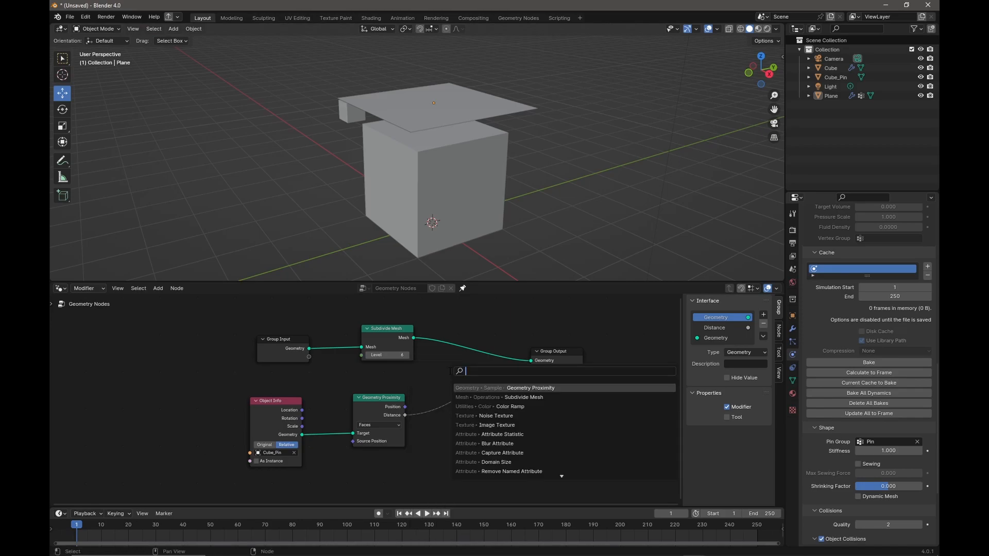
text(ram)
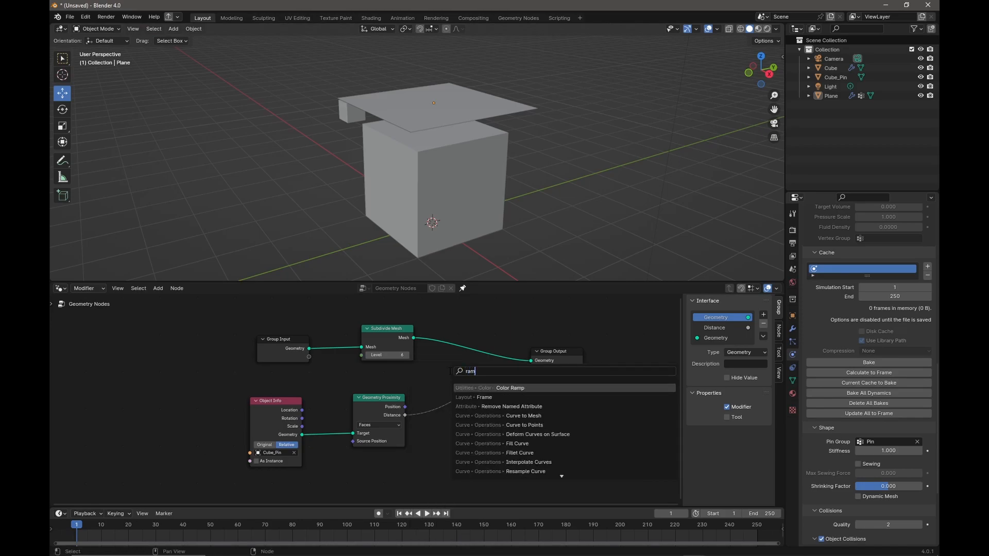
click(540, 389)
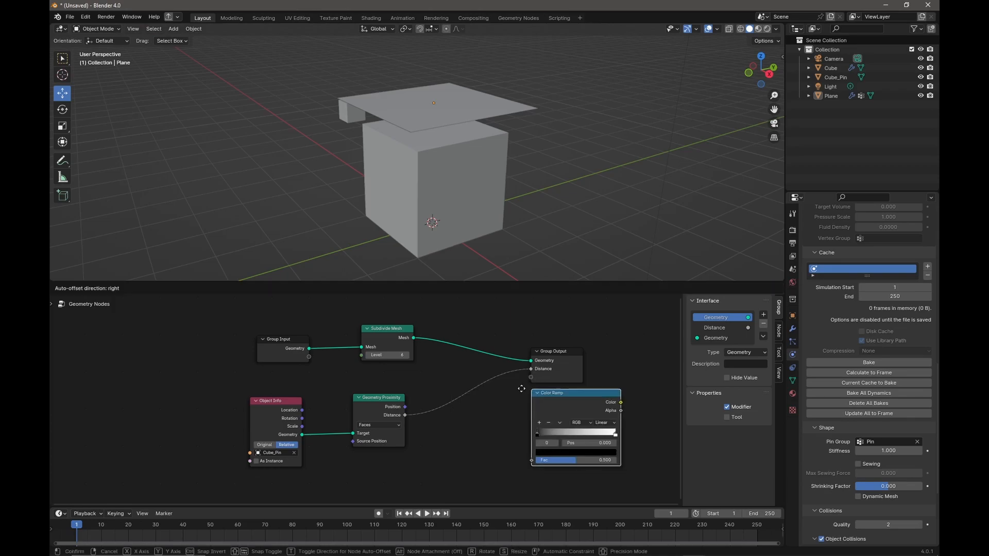
click(518, 416)
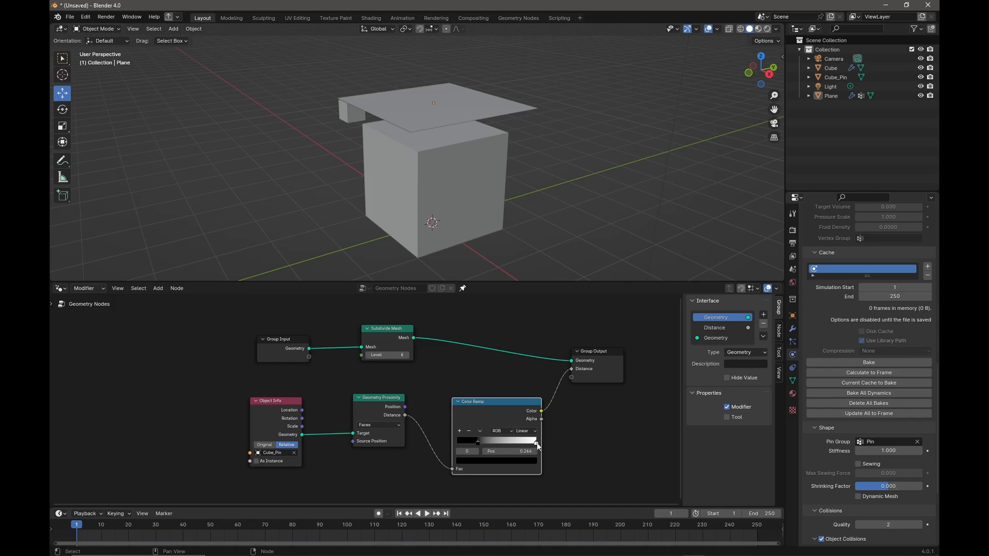
Step: Reverse the Color Ramp with the white stop at position 0 and the black stop at about 0.245, and nudge the node upward
drag(536, 444, 467, 451)
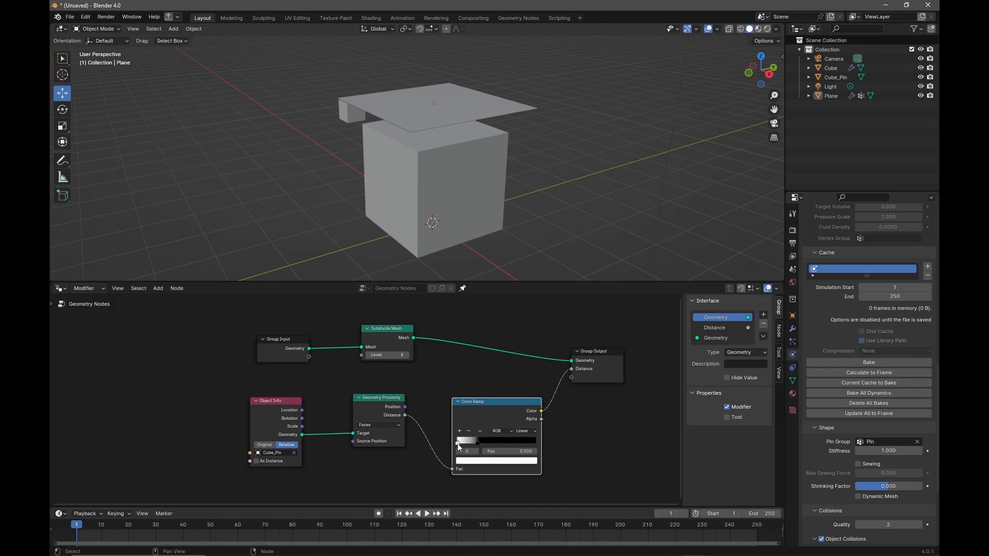
click(478, 443)
drag(498, 401, 491, 386)
Step: Play the cloth simulation from frame 1 to check the pinning with the Color Ramp
middle_drag(573, 197, 579, 203)
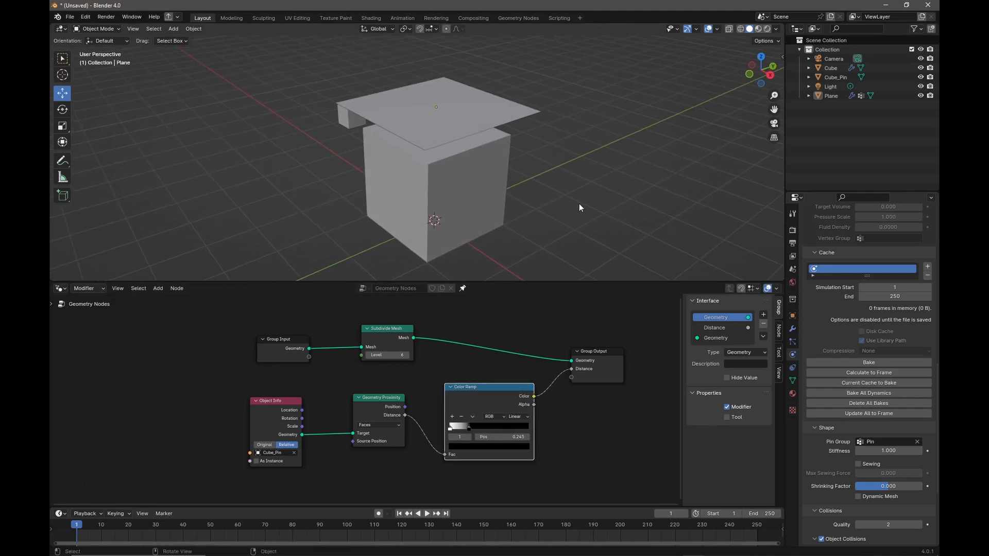
key(space)
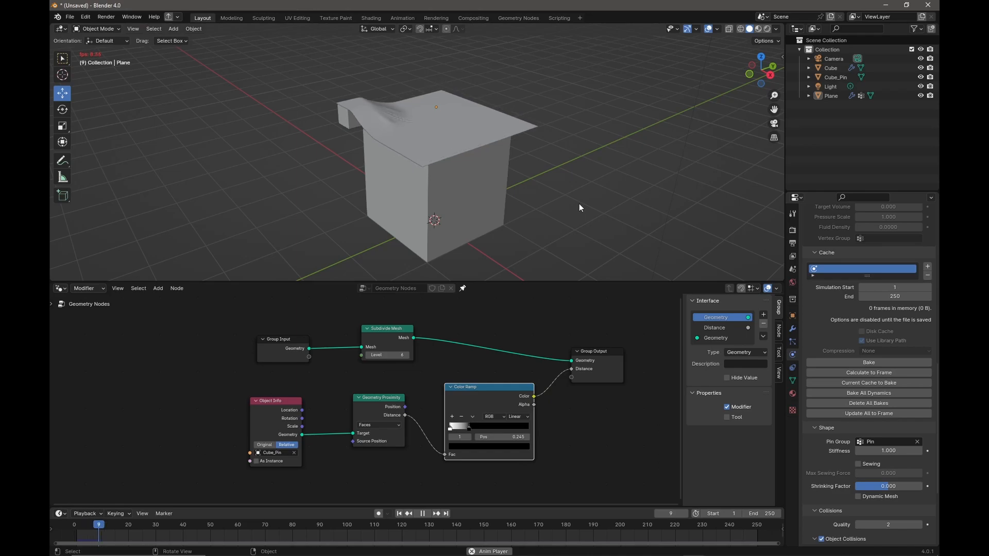